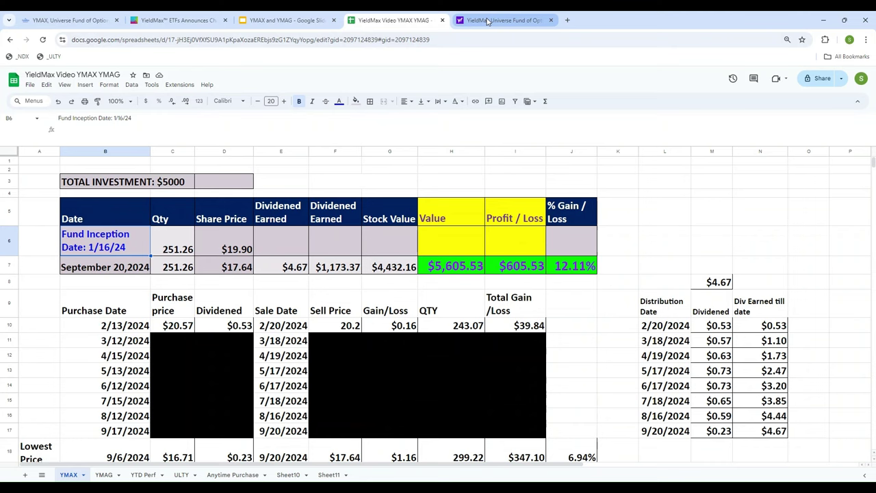
Switch to Yahoo Finance and examine the YMAX price history from the latest close back to the fund's first trading day.
click(487, 20)
scroll(424, 287, up, 15)
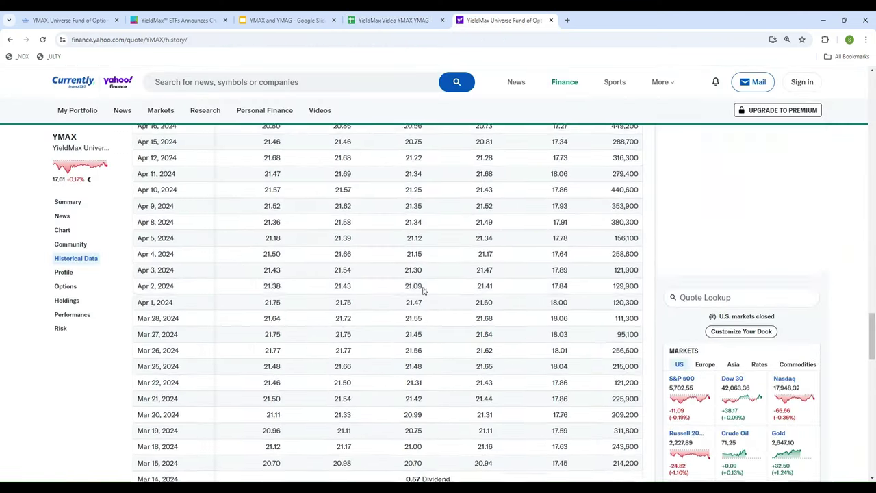
scroll(433, 286, up, 20)
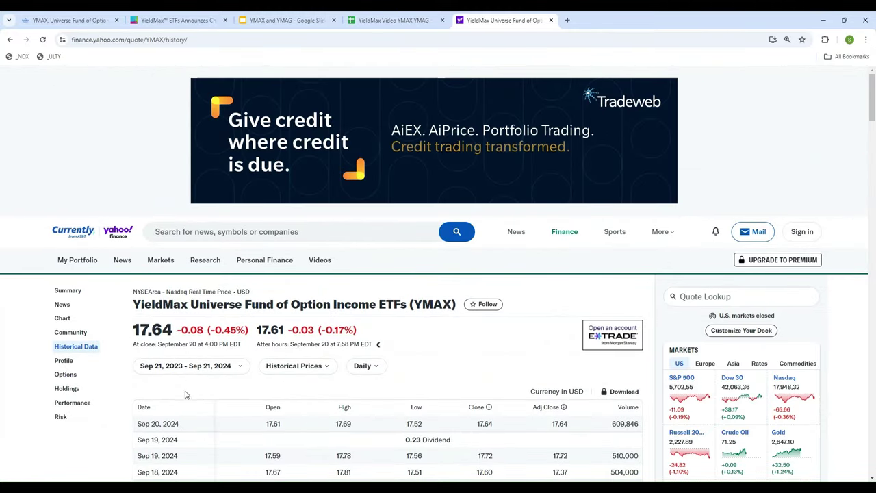
scroll(41, 410, down, 4)
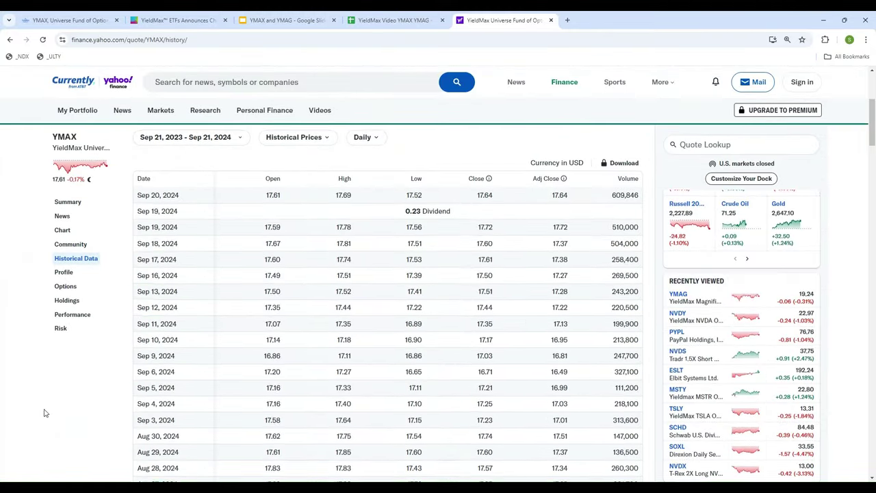
click(77, 258)
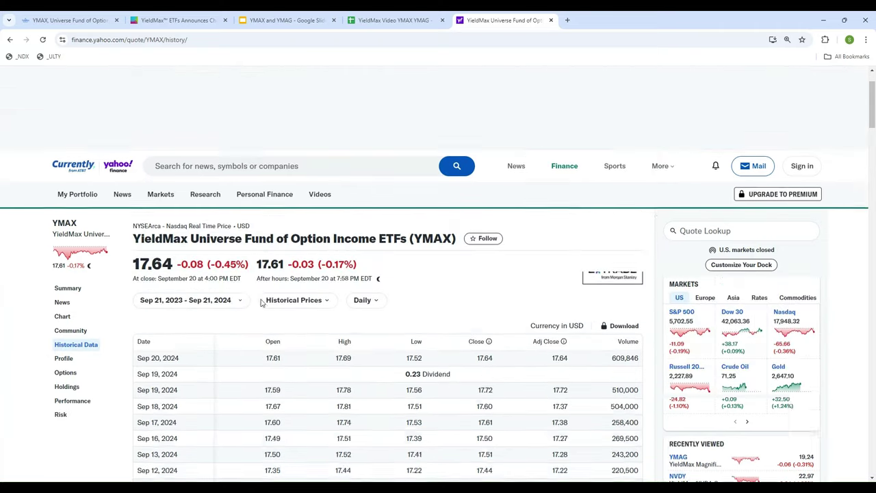
scroll(276, 295, down, 4)
scroll(275, 295, down, 20)
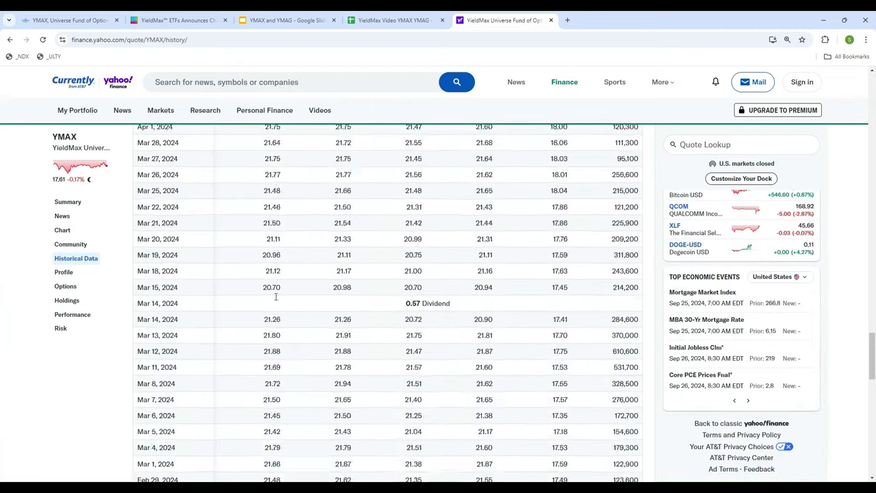
scroll(277, 301, up, 4)
scroll(228, 385, down, 2)
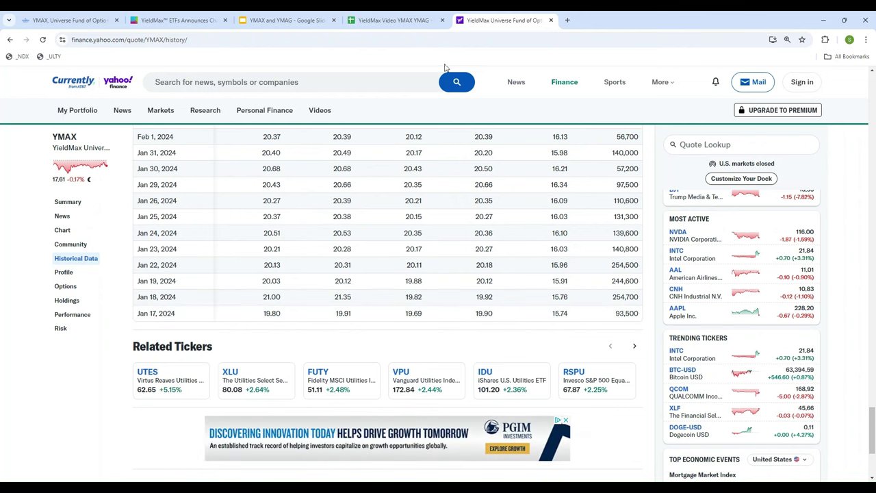
Return to the YMAX spreadsheet and calculate the fund-inception quantity in C6 with the formula =5000/D6.
click(381, 20)
click(237, 251)
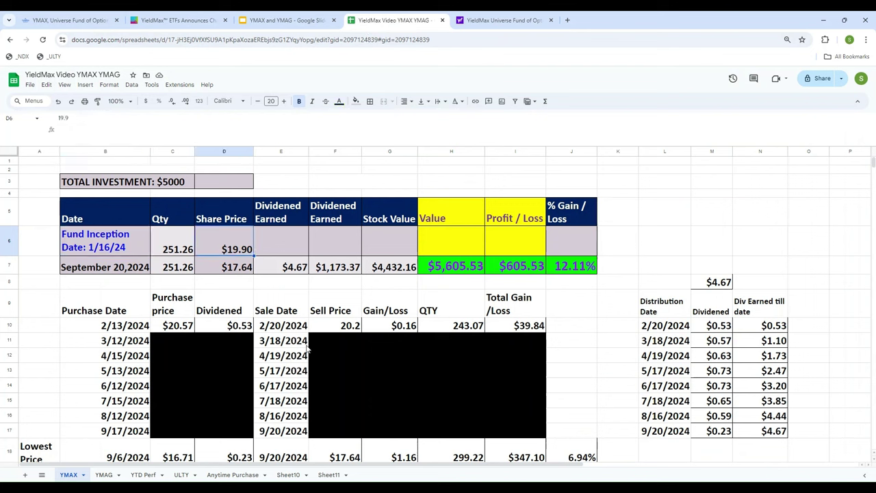
click(173, 184)
key(Left)
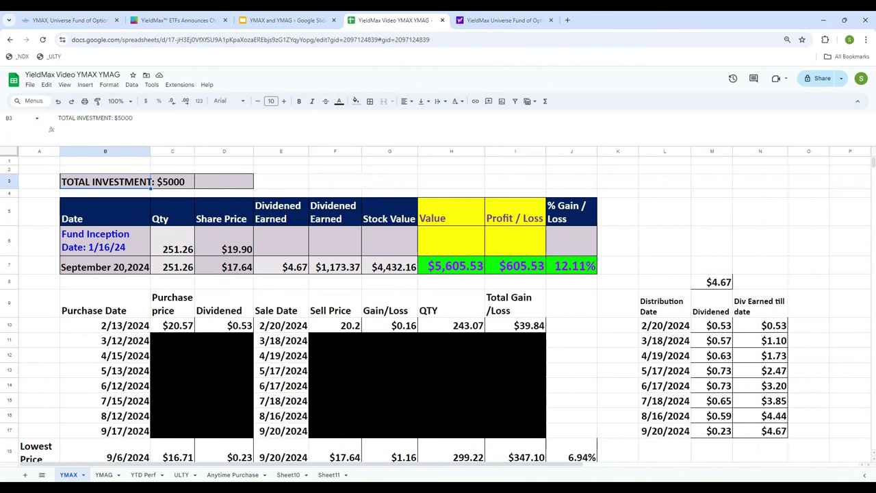
key(Down)
key(Down)
key(Down)
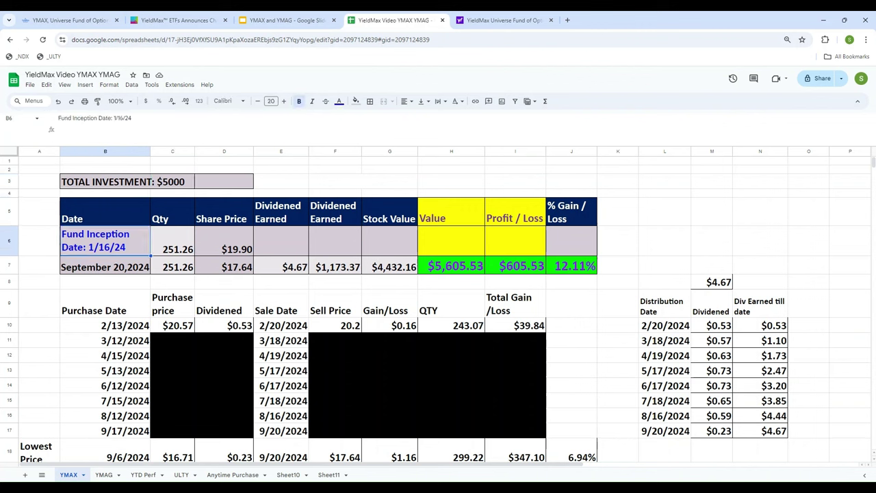
key(Right)
text(=500)
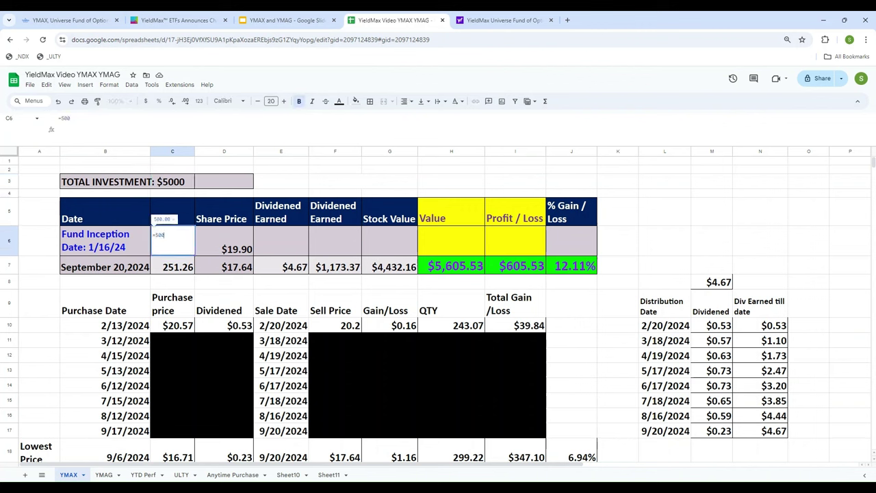
text(0/)
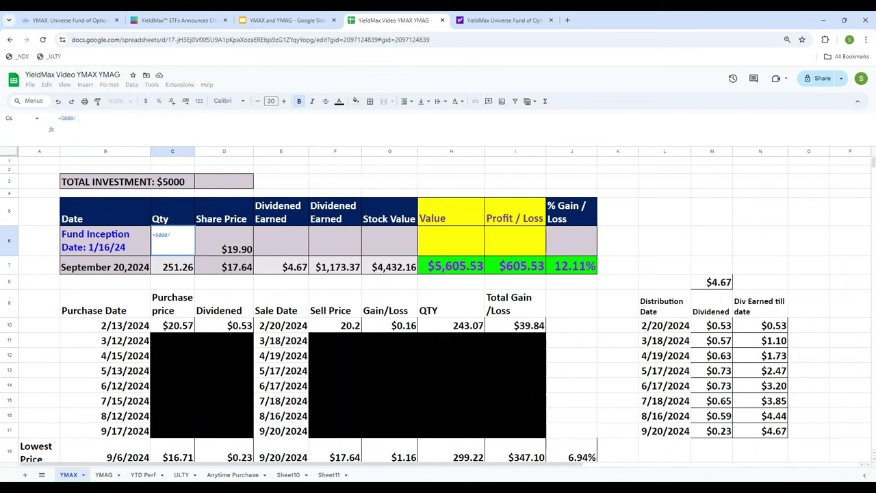
text(D6)
key(Return)
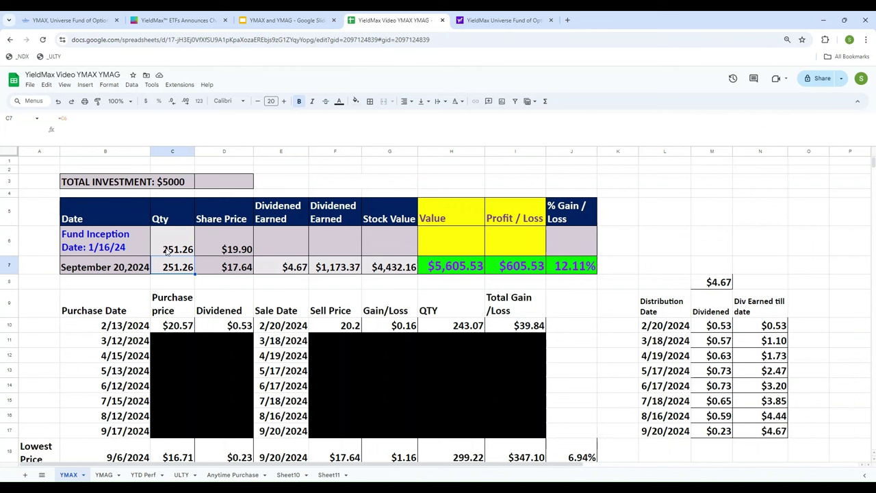
Review the fund-inception row's date, share price and quantity formula.
click(109, 247)
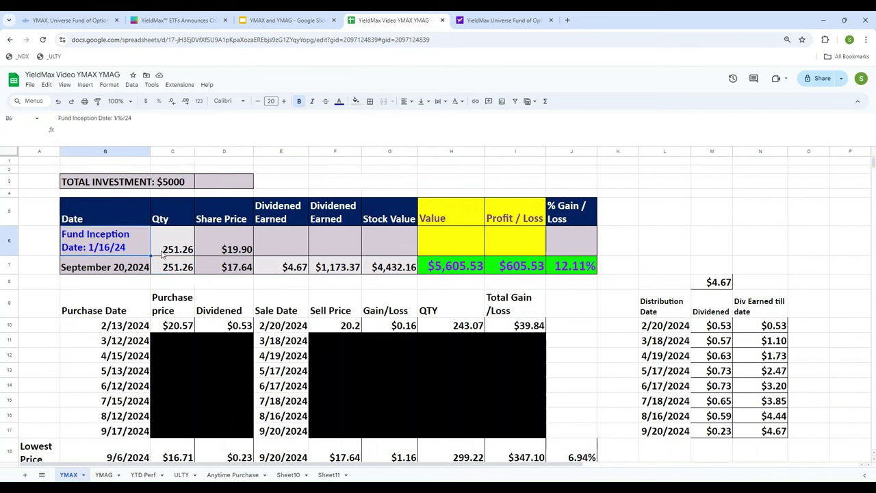
click(240, 247)
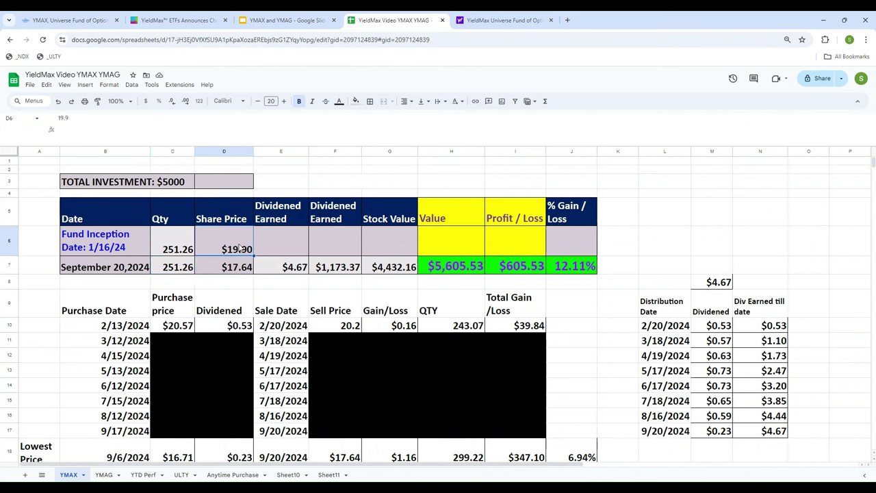
click(169, 248)
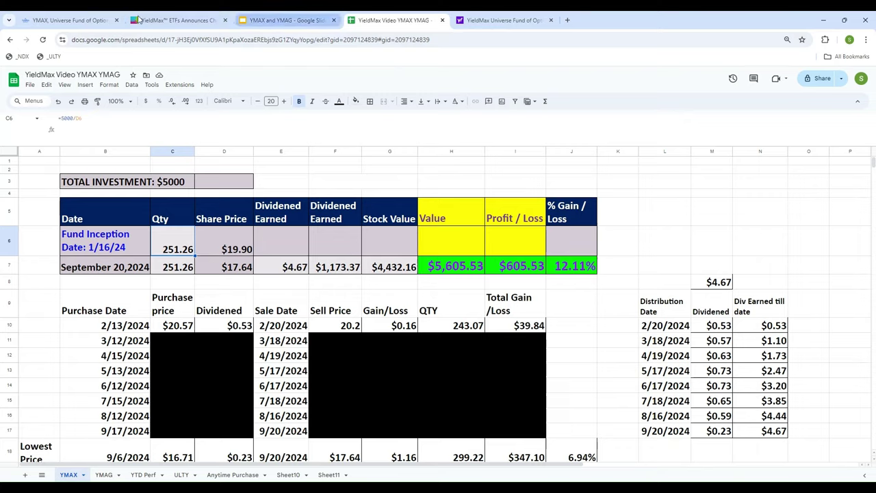
Switch to the YieldMax YMAX fund page and examine the per-share amounts and payable dates in the Distribution Details table.
click(74, 21)
scroll(372, 341, up, 2)
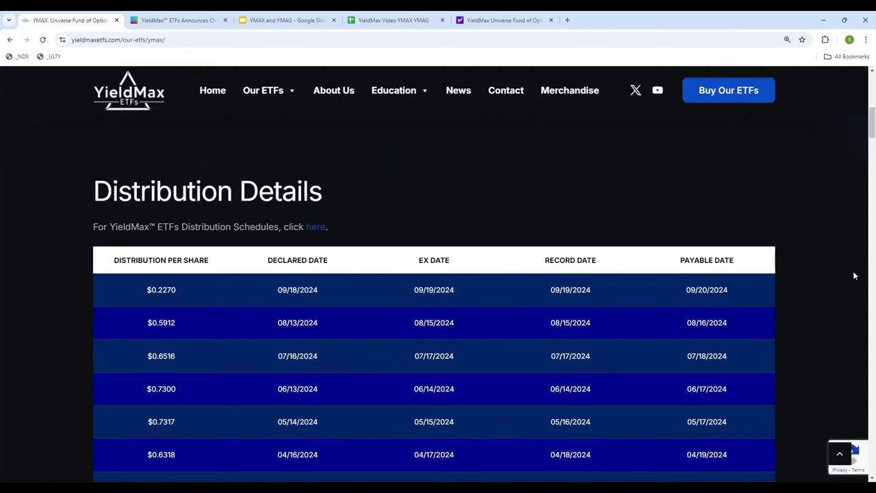
scroll(822, 321, down, 2)
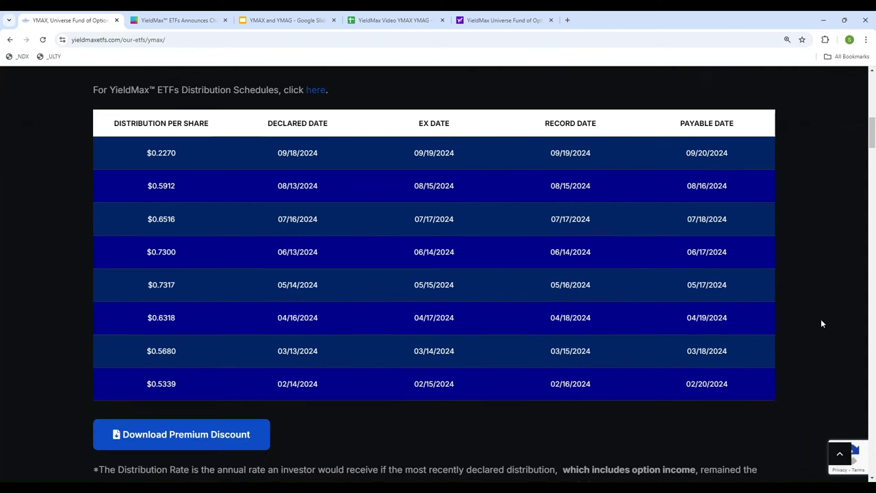
scroll(820, 322, up, 1)
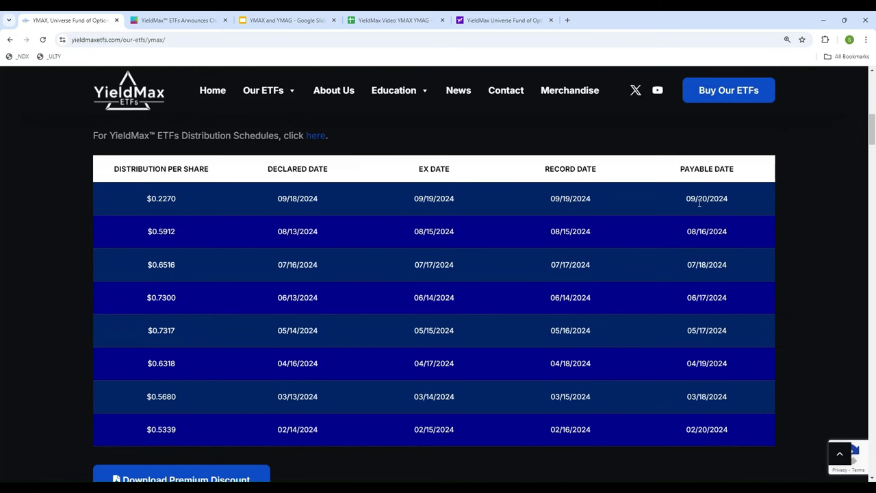
Compare the spreadsheet's September 20, 2024 share price with the YMAX closing price on Yahoo Finance.
click(369, 20)
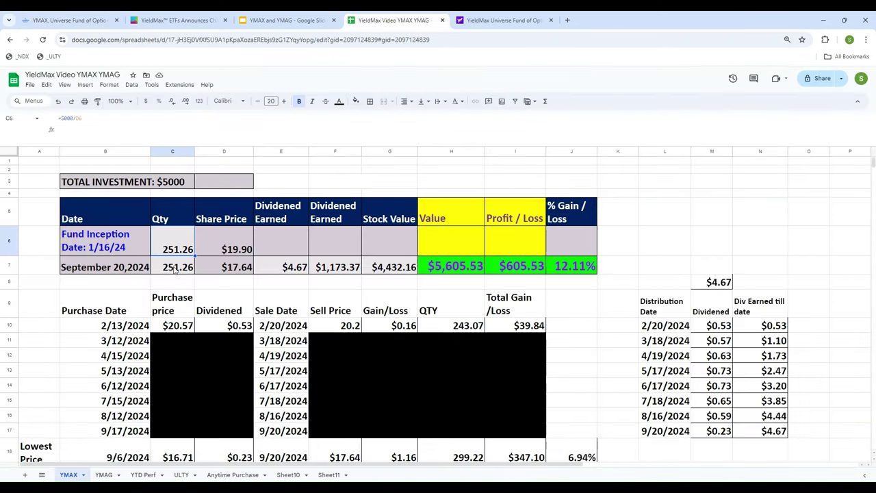
click(220, 268)
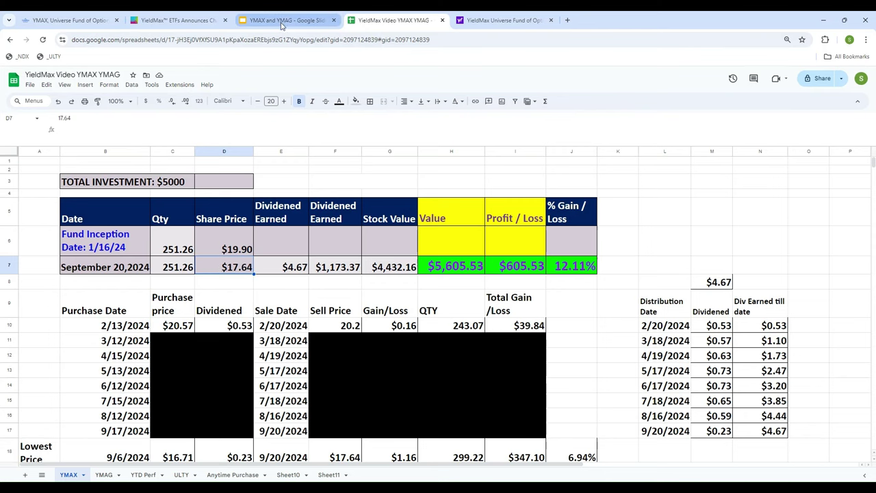
click(492, 22)
scroll(431, 221, up, 20)
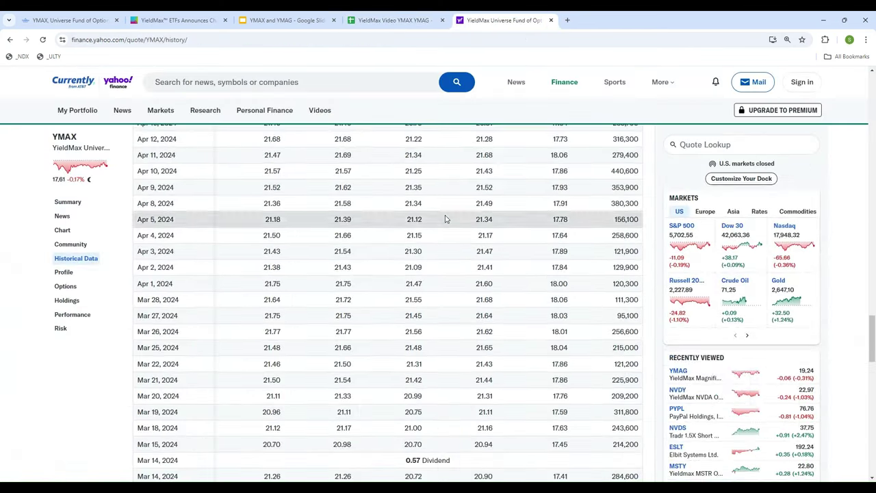
scroll(445, 218, up, 5)
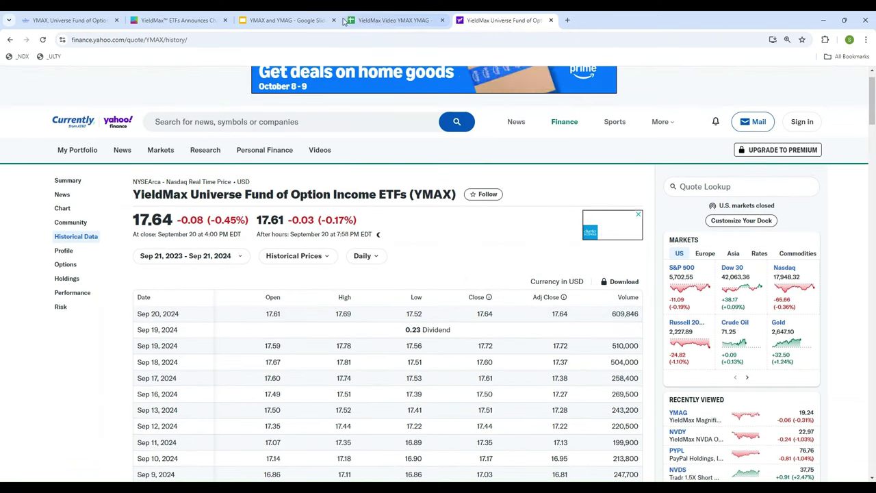
Return to the spreadsheet and review the date, quantity and share price in the September 20, 2024 row.
click(393, 20)
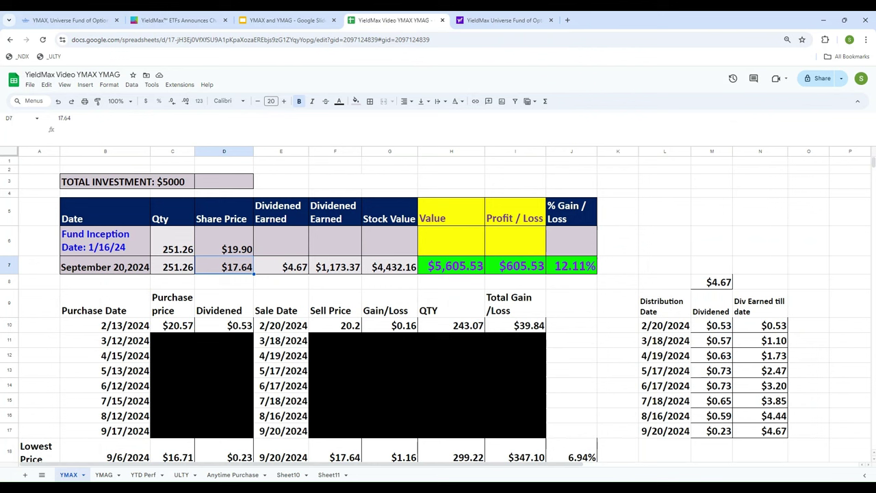
click(104, 267)
click(172, 267)
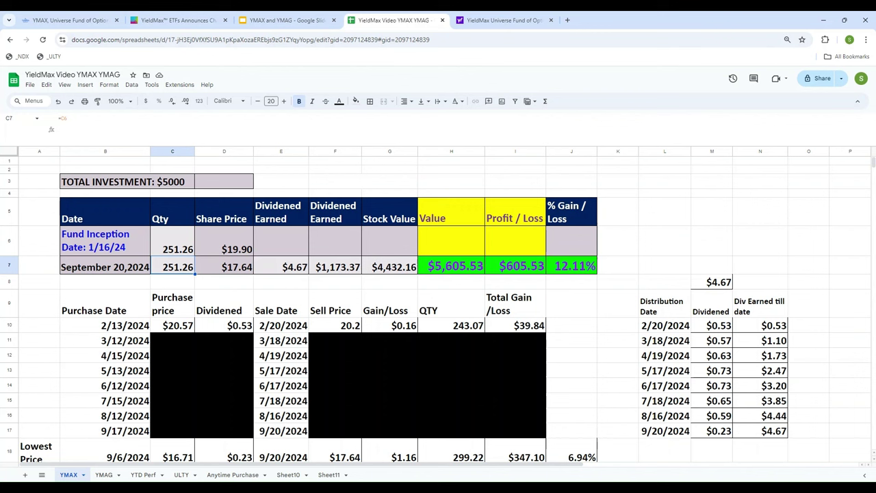
click(224, 267)
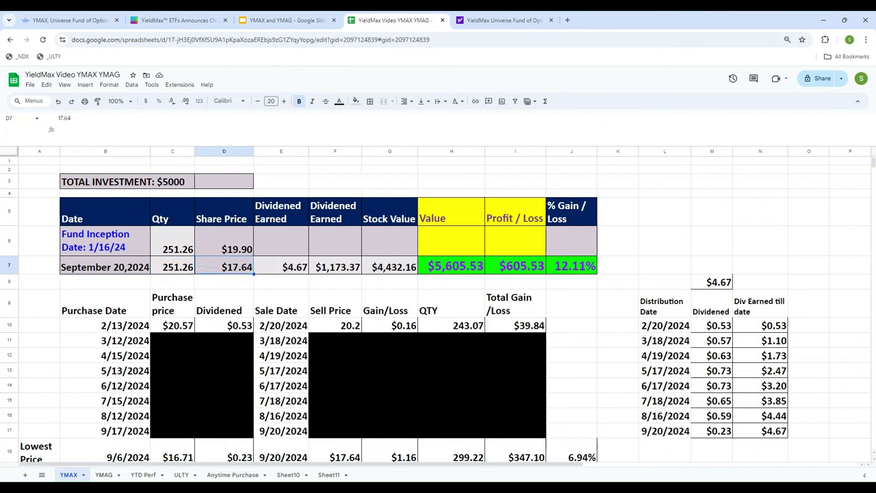
Calculate the September 20, 2024 stock value in G7 with the formula =D7*C7 and check the entry.
click(389, 266)
text(=)
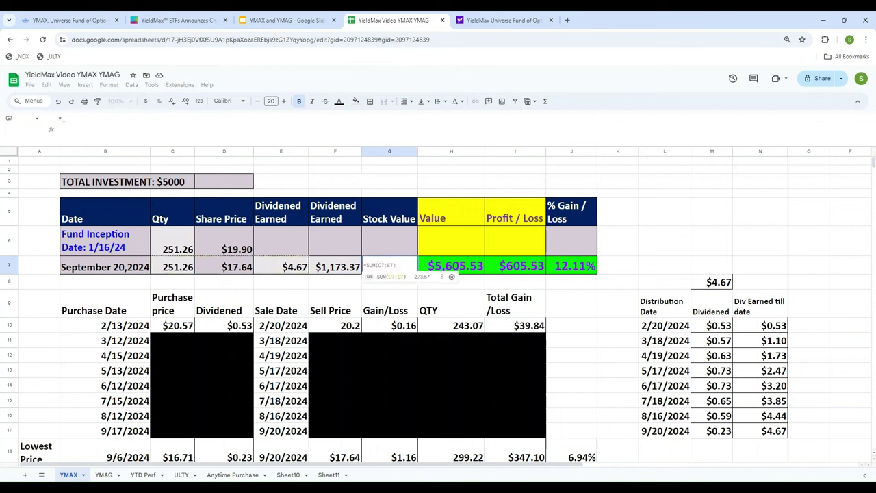
click(224, 267)
text(*)
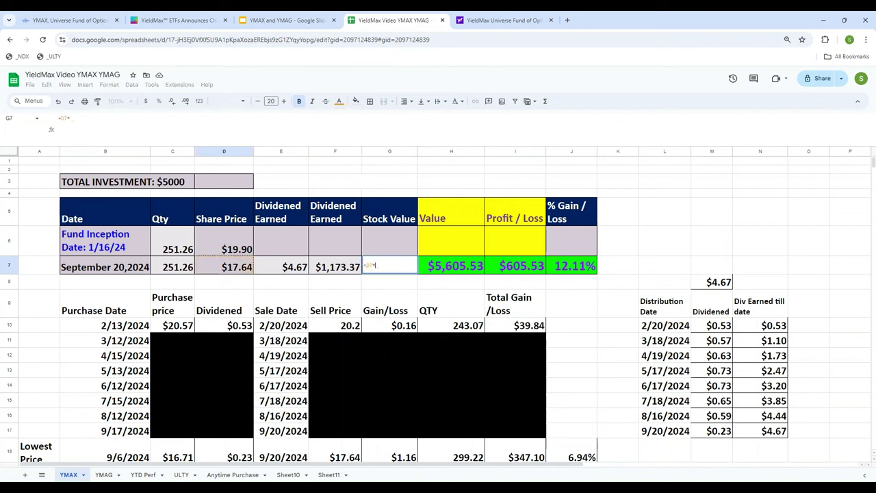
key(Left)
key(Left)
key(Left)
key(Left)
key(Return)
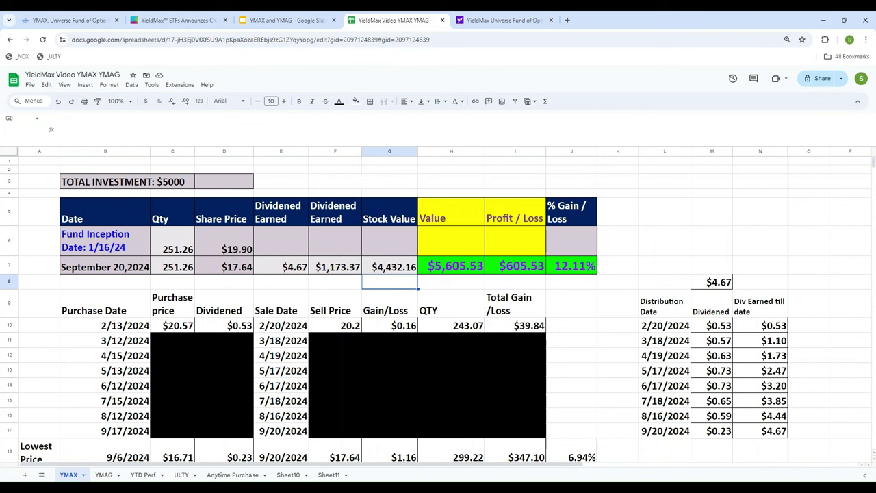
click(389, 266)
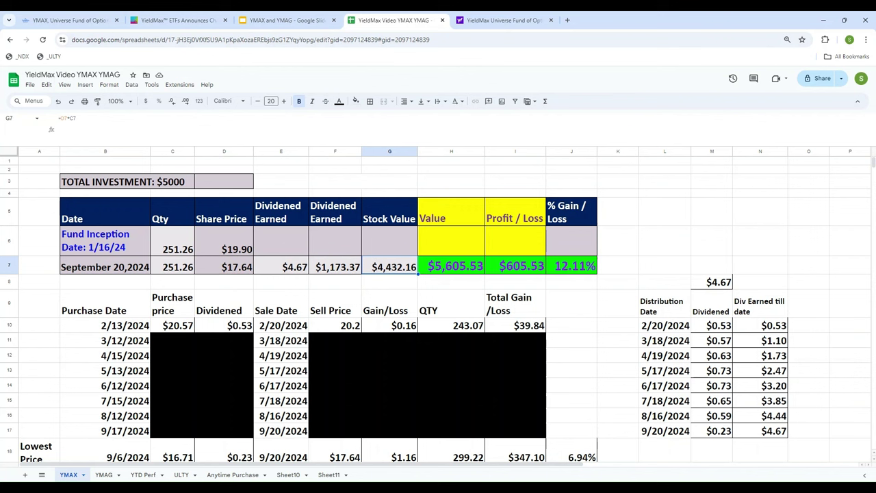
Examine the distribution-per-share table image below the YMAX calculations, then go back to the summary rows.
key(Down)
key(Down)
key(Down)
key(Down)
key(Down)
key(Down)
key(Down)
key(Down)
key(Down)
key(Down)
key(Down)
key(Down)
key(Down)
key(Down)
key(Down)
key(Down)
key(Down)
key(Down)
key(Down)
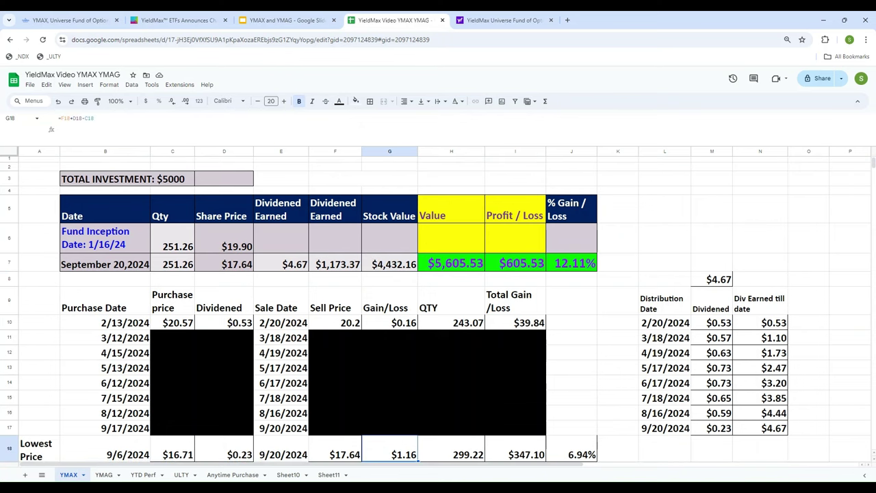
key(Down)
key(Down)
key(Down)
key(Down)
key(Down)
key(Down)
key(Down)
key(Down)
key(Down)
key(Down)
key(Down)
key(Down)
key(Down)
key(Down)
key(Down)
key(Down)
key(Down)
key(Down)
key(Down)
key(Down)
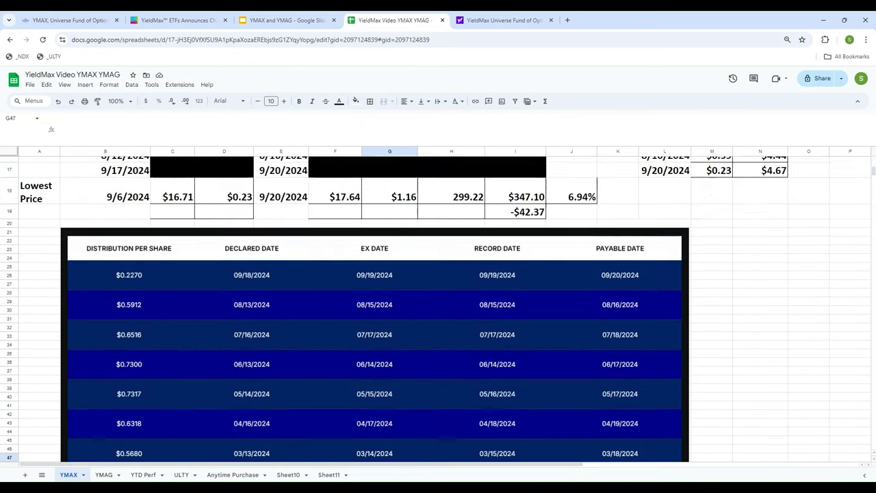
scroll(759, 397, up, 2)
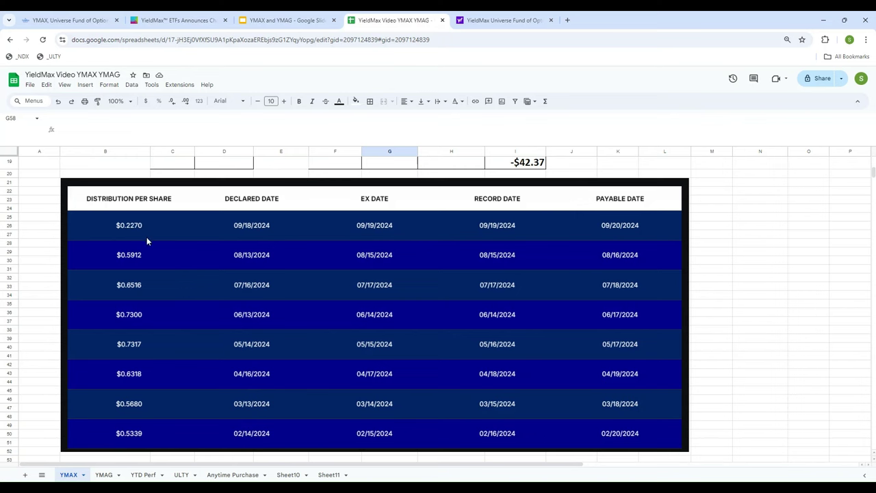
scroll(806, 331, up, 5)
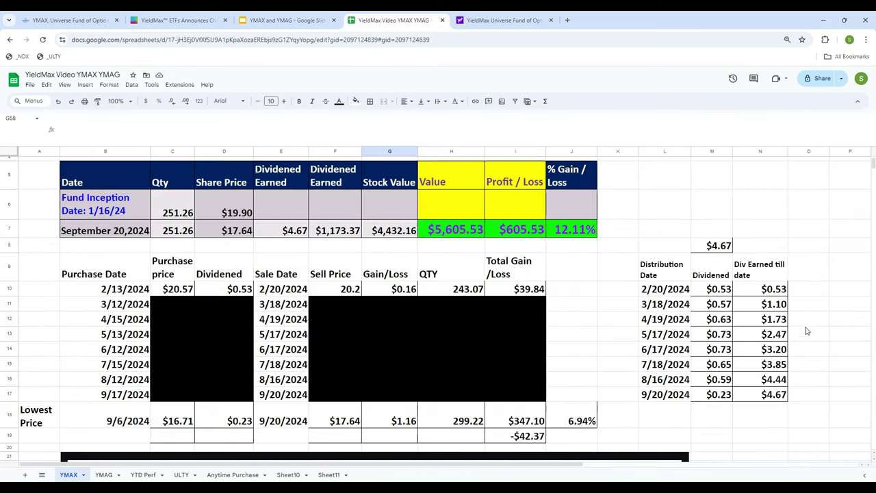
Review the list of distribution dates from 2/20/2024 to 9/20/2024, ending on the last date's dividend amount.
click(676, 290)
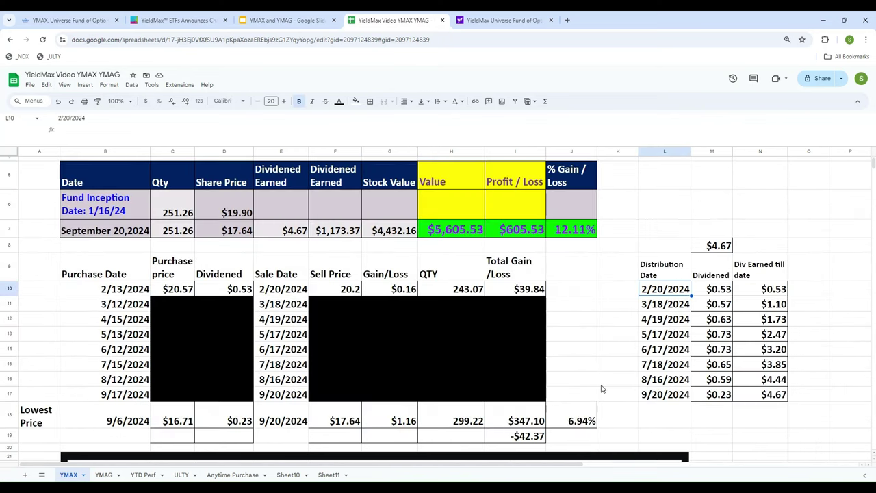
key(Down)
key(Down)
key(Down)
key(Down)
key(Down)
key(Down)
key(Down)
key(Right)
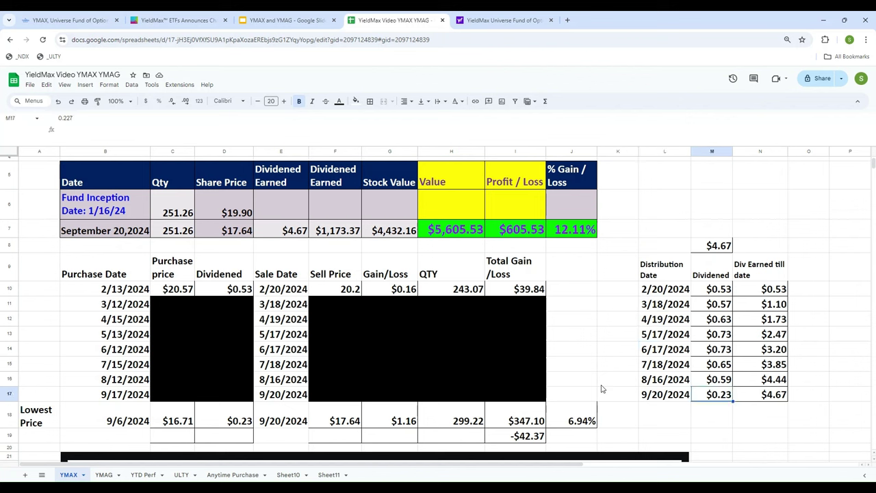
Review the dividend amounts from the 9/20/2024 distribution back to 2/20/2024, along with the total above them.
key(Up)
key(Up)
key(Up)
key(Up)
key(Up)
key(Up)
key(Up)
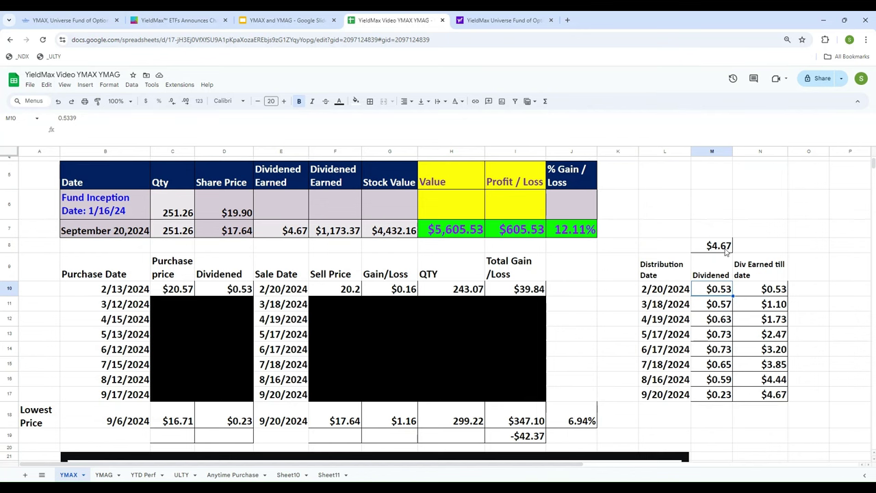
Check the per-share Dividend Earned entry of 4.67 in E7 for September 20, 2024 and keep it.
scroll(594, 235, up, 1)
double_click(277, 267)
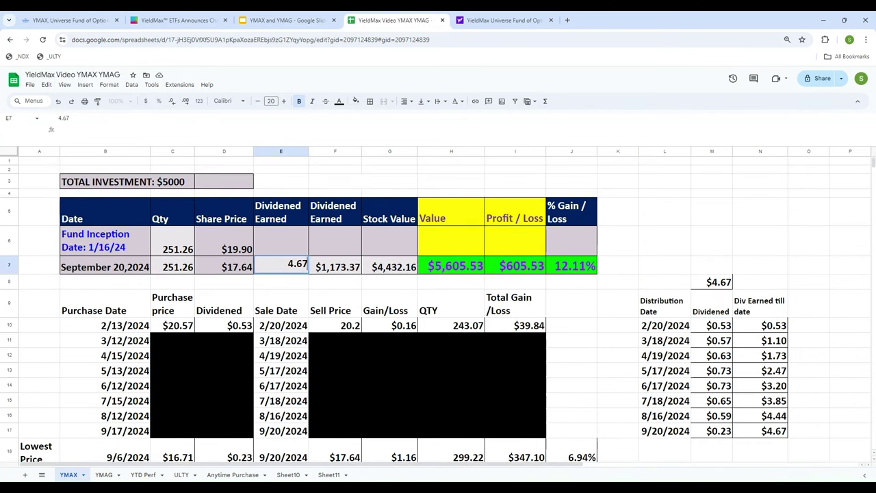
key(Return)
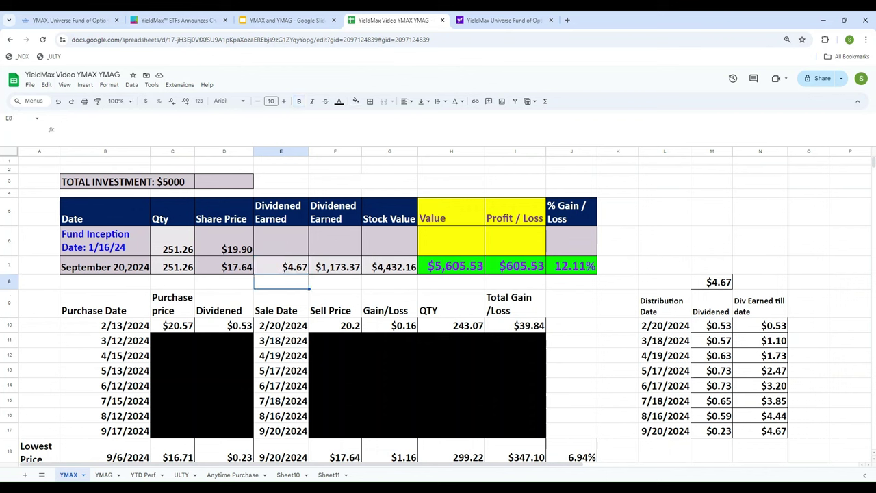
Calculate the total dividends earned by September 20, 2024 in F7 with the formula =E7*C7 and check the entry.
key(Up)
key(Right)
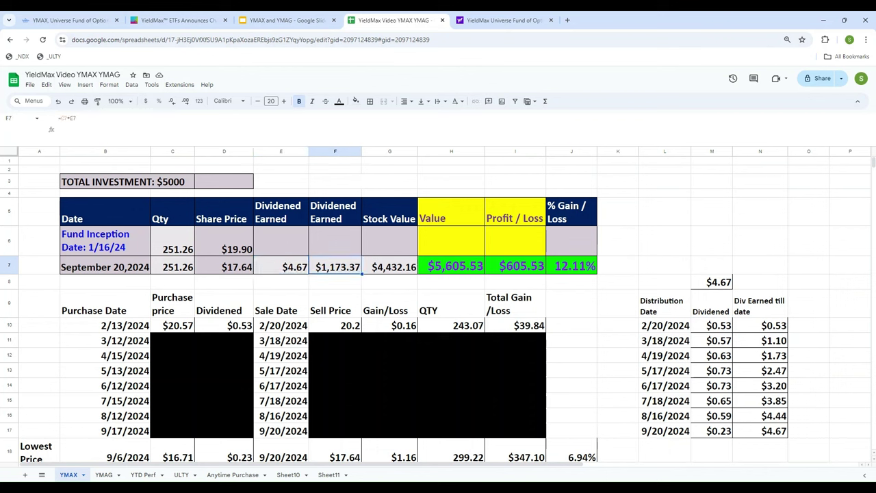
text(=)
key(Left)
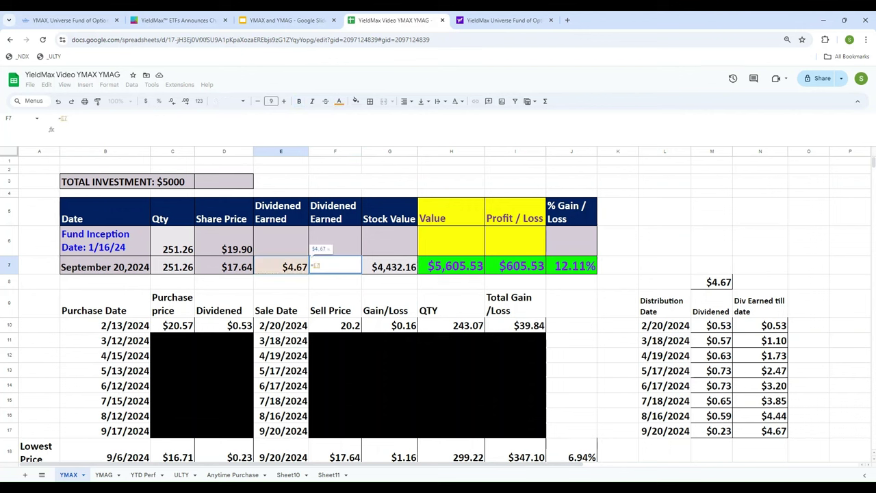
text(*)
key(Left)
key(Left)
key(Left)
key(Return)
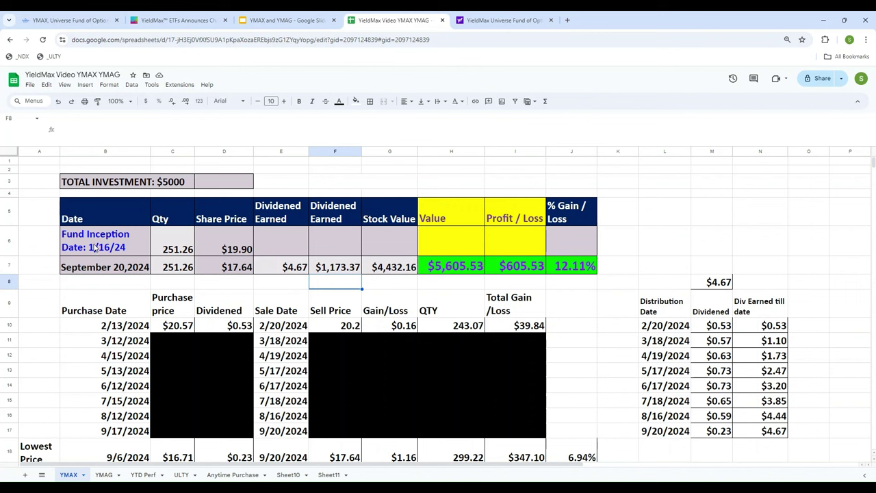
click(324, 269)
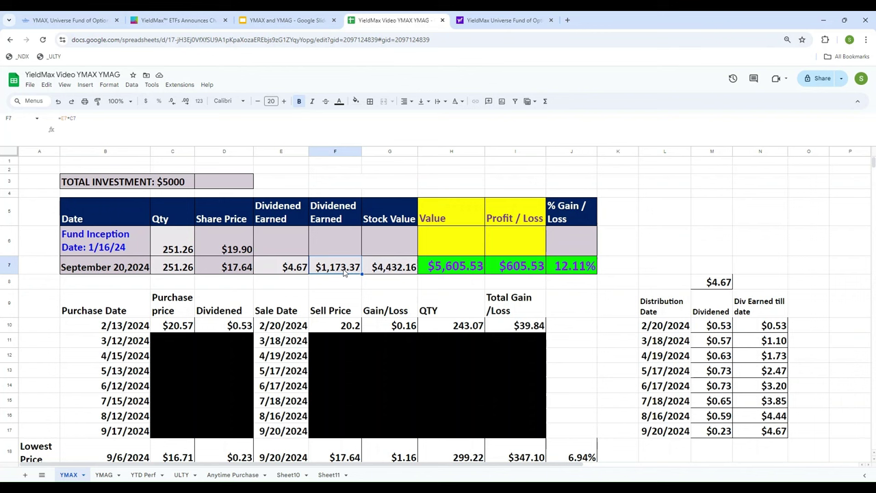
Calculate the September 20, 2024 total value in H7 with the formula =G7+F7 and check the entry.
click(463, 268)
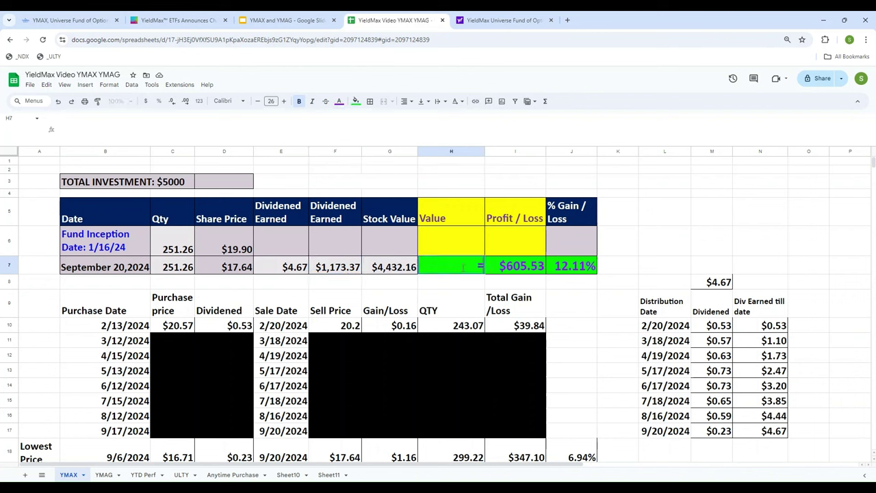
text(=)
key(Left)
text(+)
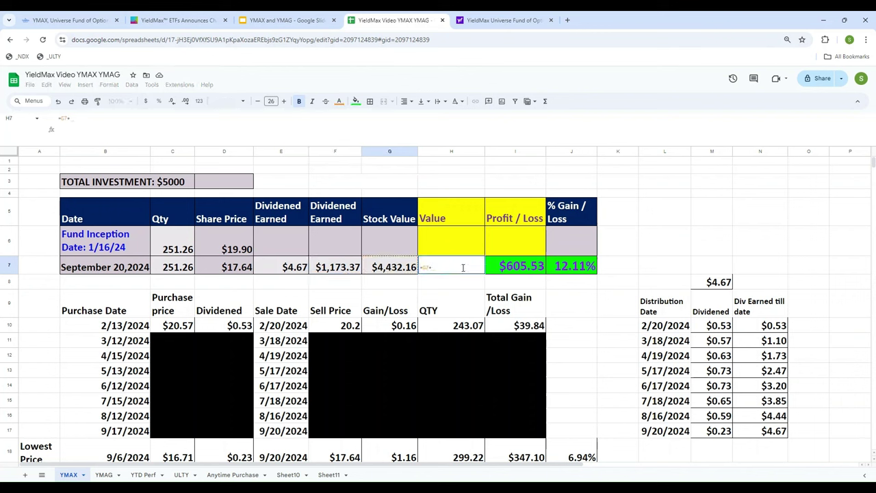
key(Left)
key(Left)
key(Return)
click(462, 268)
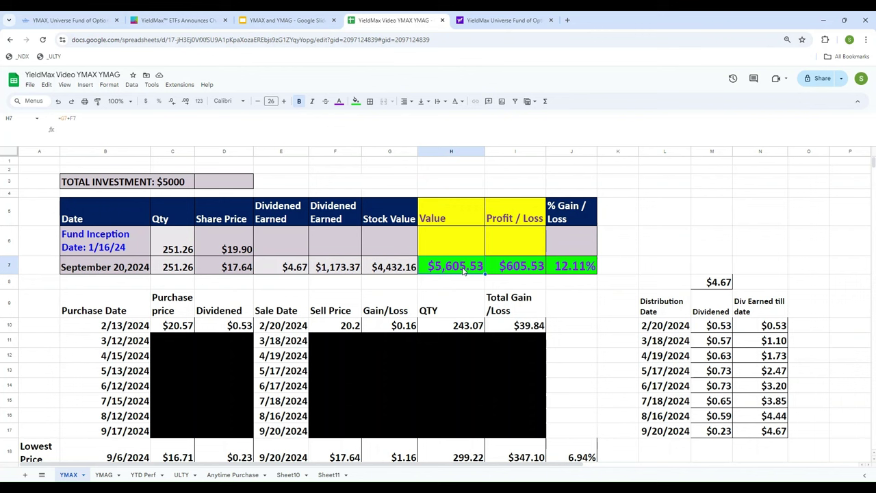
Check the profit formula in I7 and calculate the percentage gain in J7 with the formula =I7/5000.
key(Right)
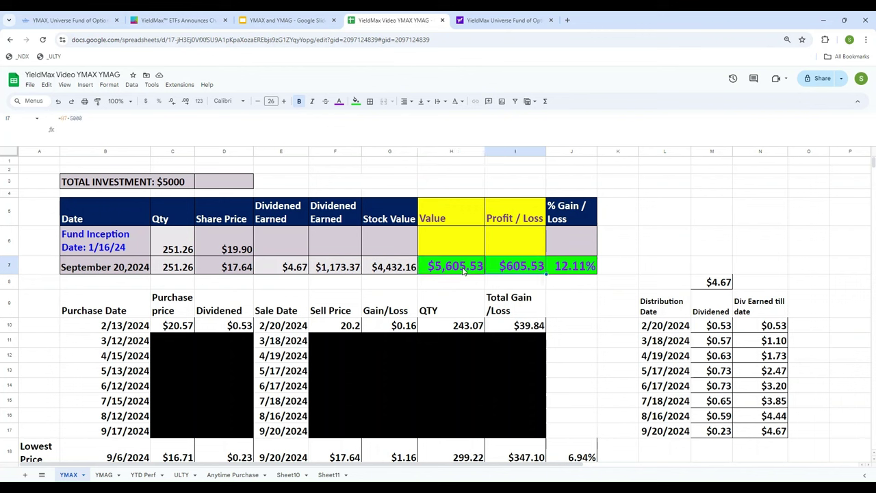
key(Right)
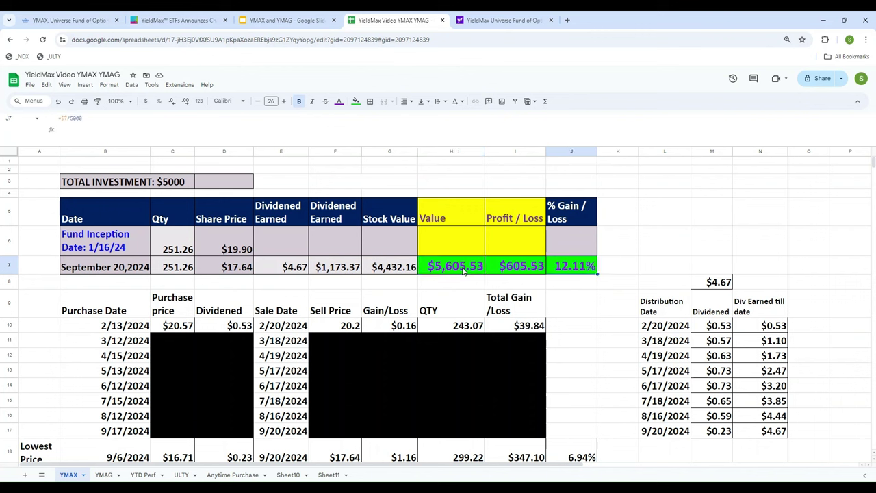
text(=)
key(Left)
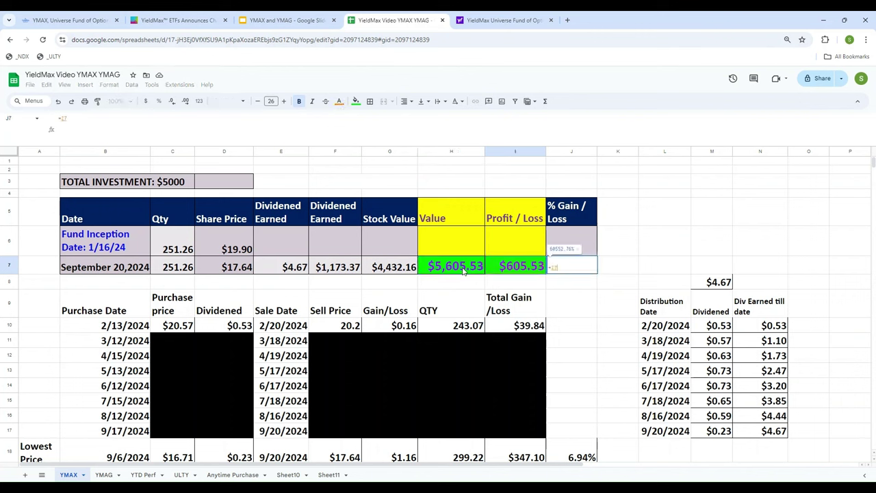
text(/5000)
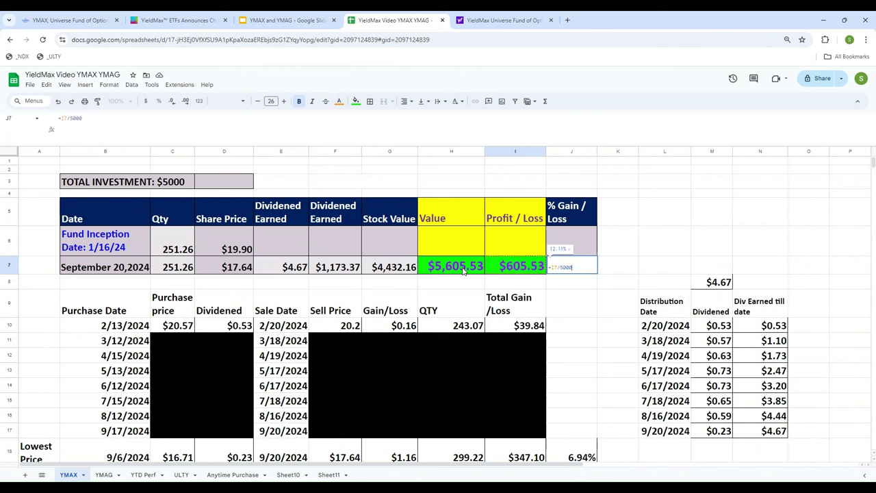
key(Return)
key(Up)
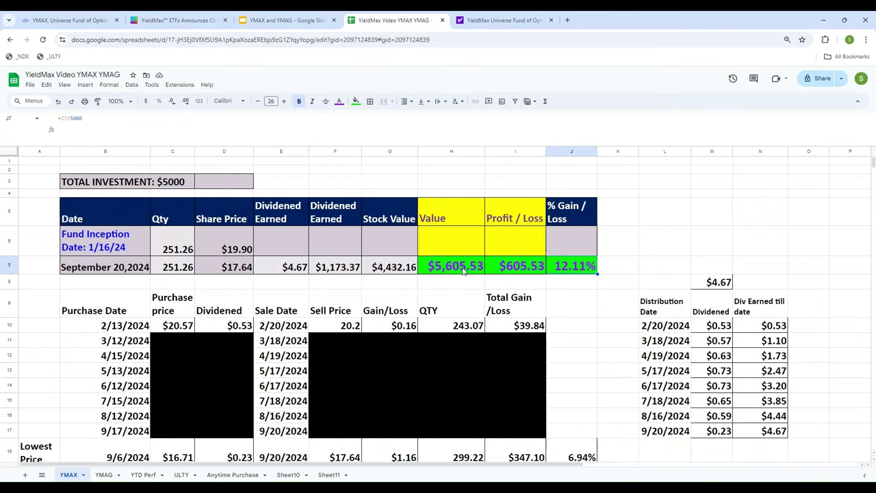
Compare the first purchase date, 2/13/2024, with the declared, ex and payable dates in the distribution table below.
click(589, 313)
scroll(589, 313, down, 1)
scroll(589, 313, up, 1)
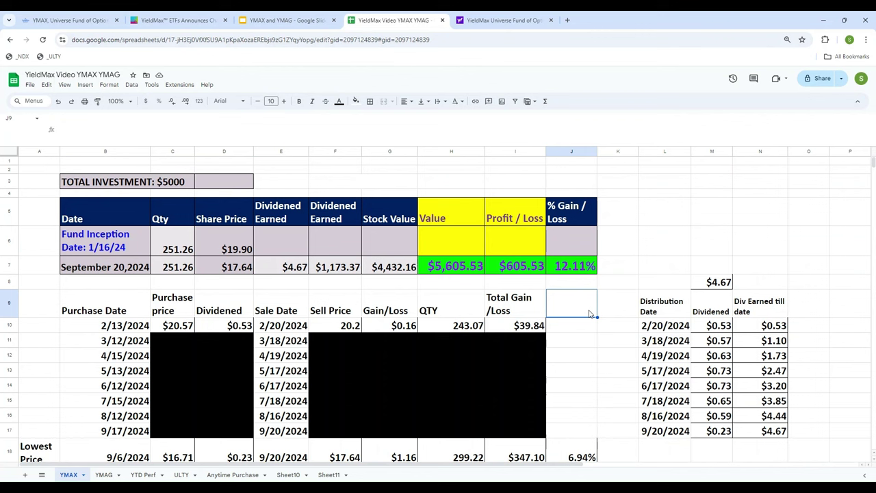
click(107, 328)
scroll(598, 355, down, 10)
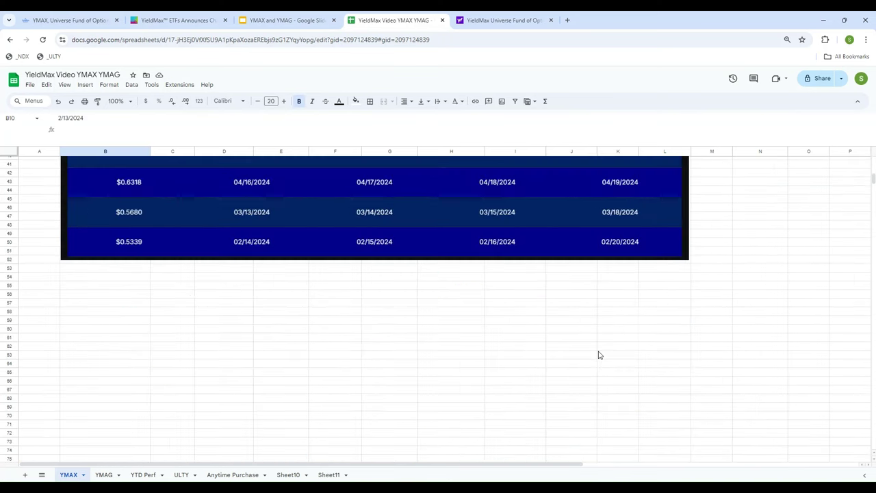
scroll(598, 353, up, 5)
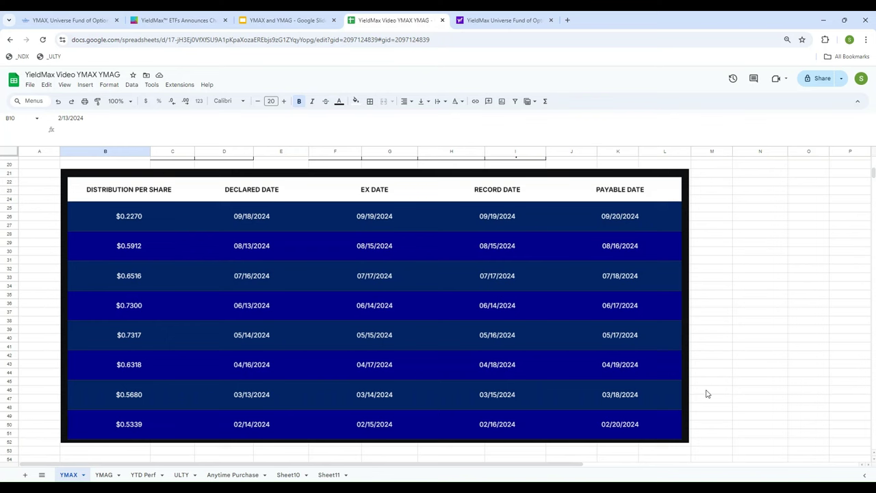
scroll(764, 379, up, 3)
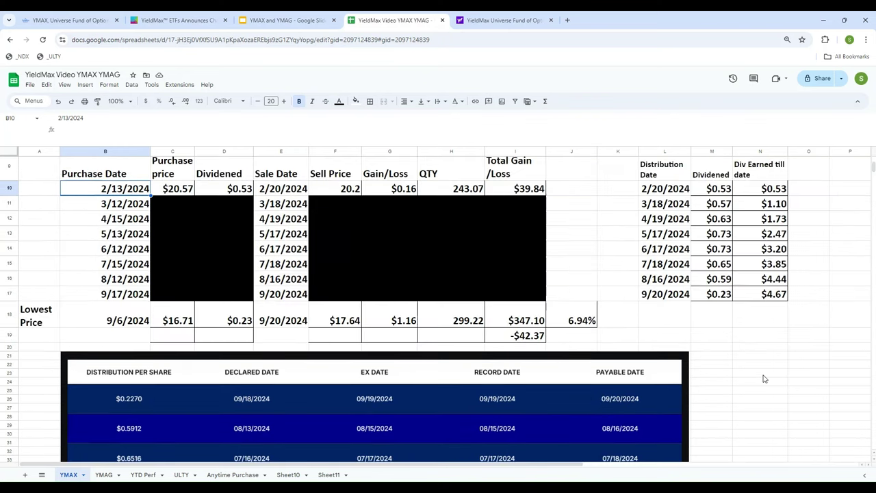
scroll(764, 378, up, 2)
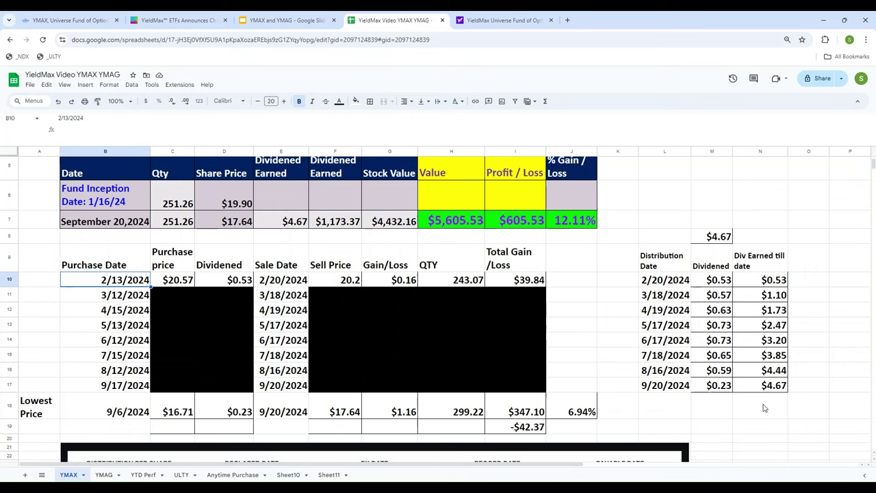
scroll(108, 349, down, 5)
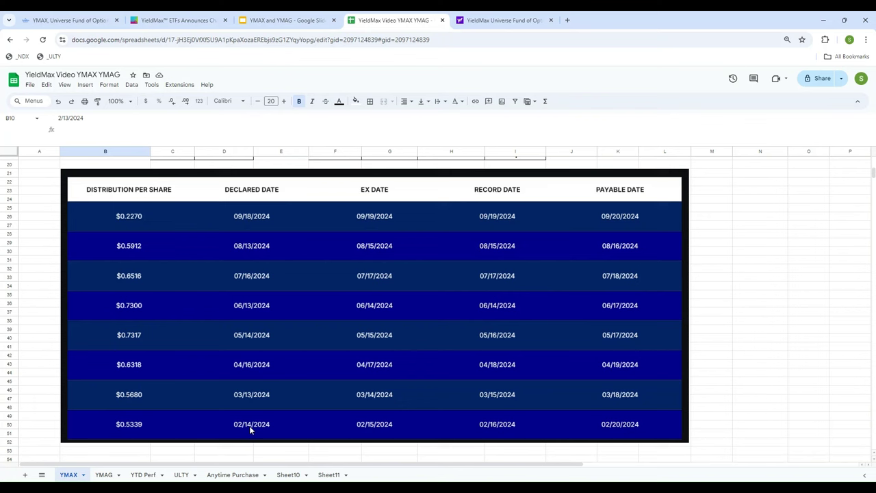
scroll(212, 420, up, 6)
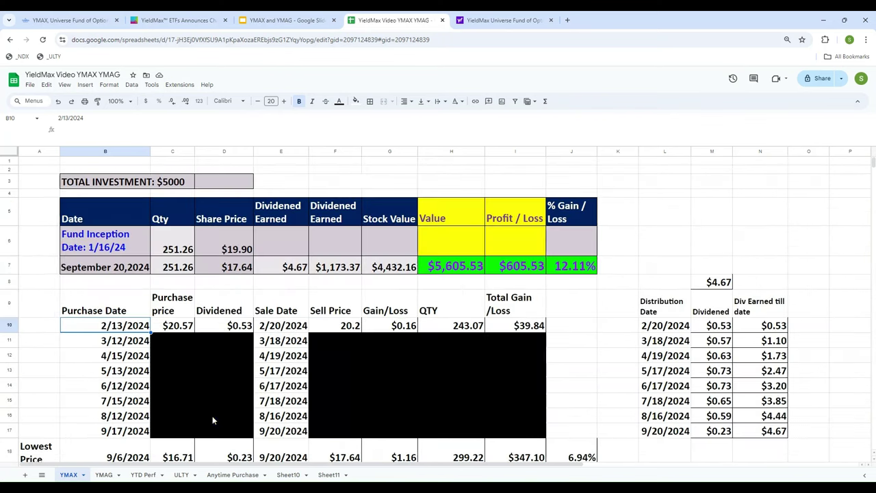
Check the 2/13/2024 purchase price in C10 against the YMAX price history on Yahoo Finance and return to the spreadsheet.
click(171, 330)
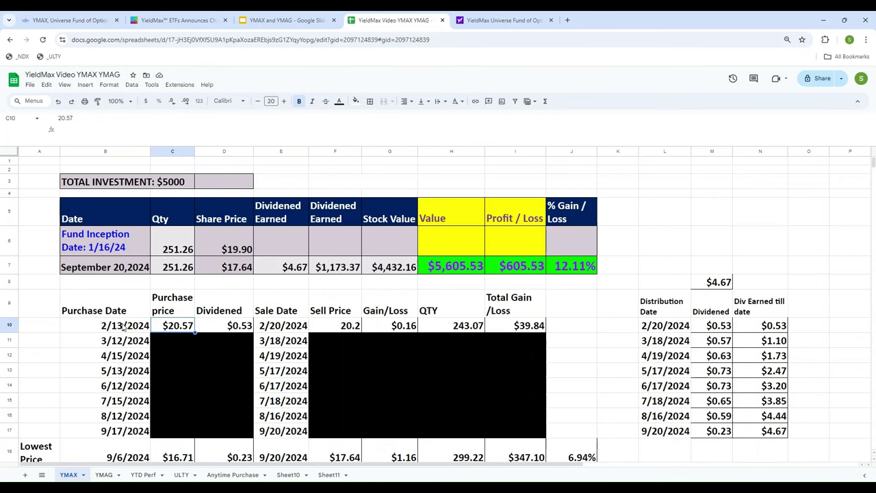
click(503, 19)
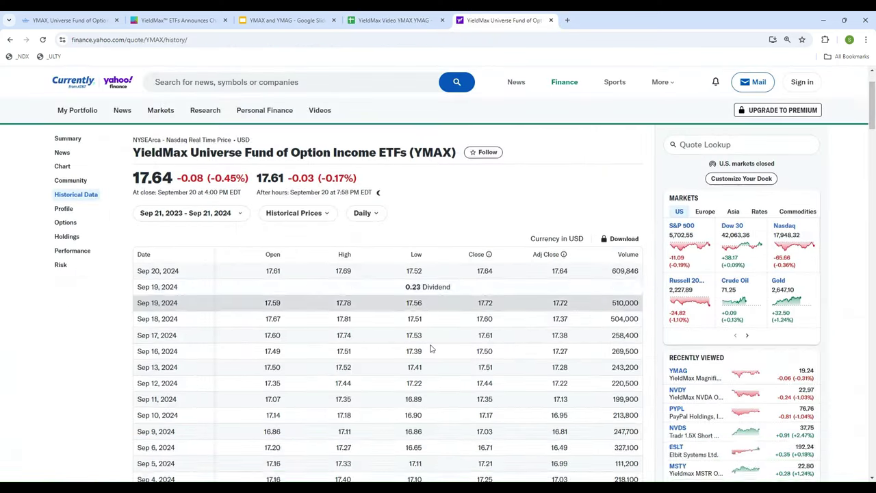
scroll(430, 349, down, 8)
scroll(430, 349, down, 20)
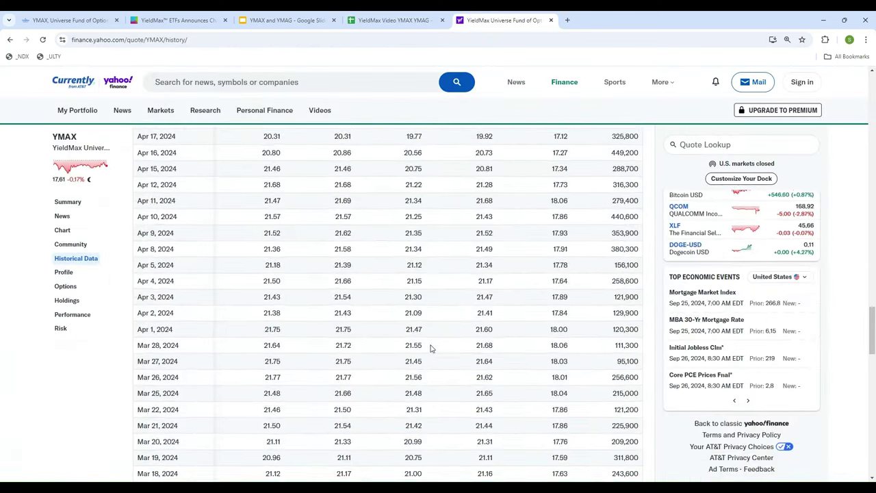
scroll(430, 349, down, 4)
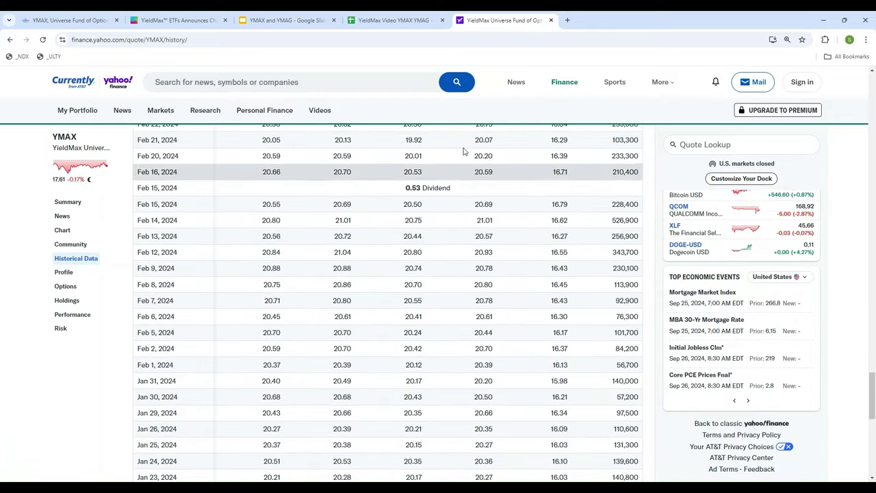
click(365, 25)
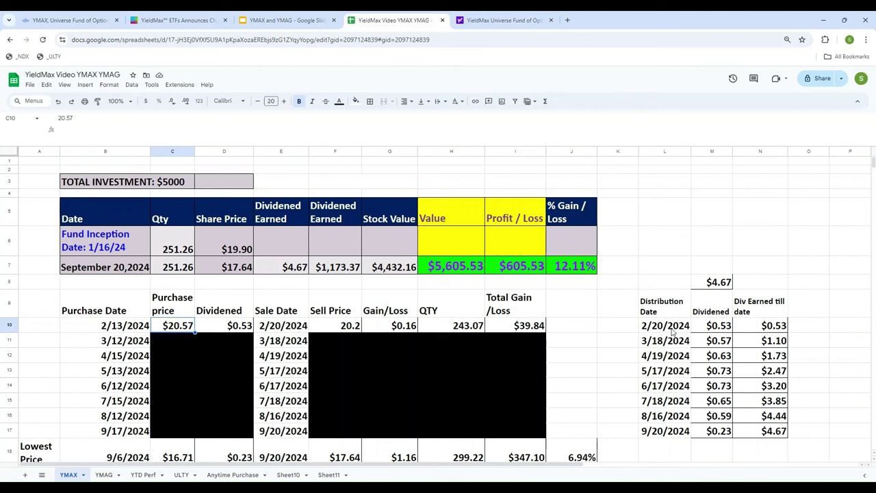
Review the first trade's dividend in D10, look up the Feb 20, 2024 close on Yahoo Finance, and return to the spreadsheet.
click(225, 329)
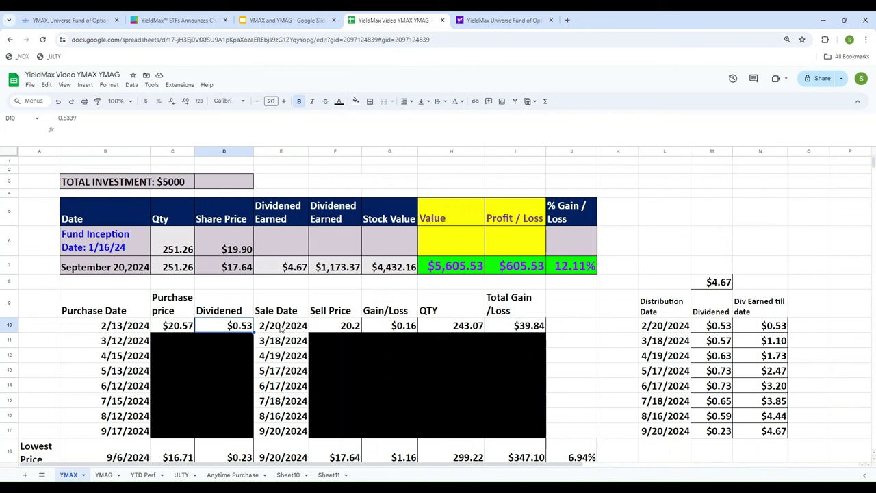
click(575, 325)
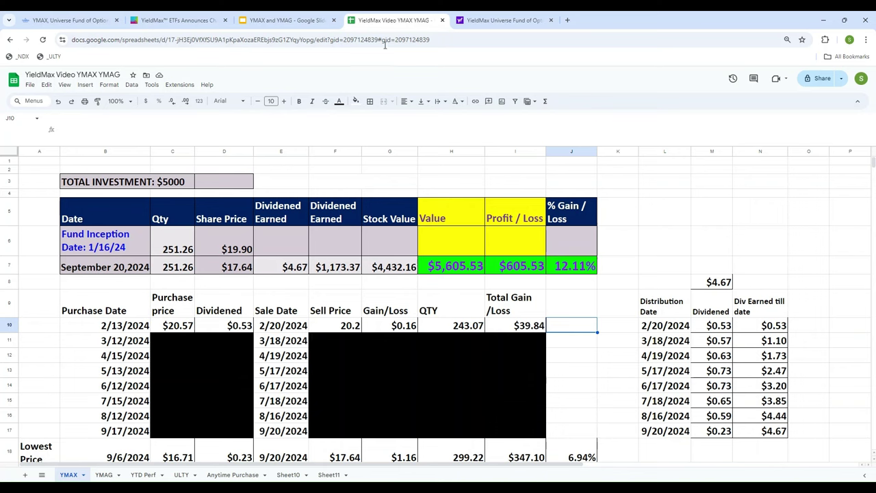
click(506, 21)
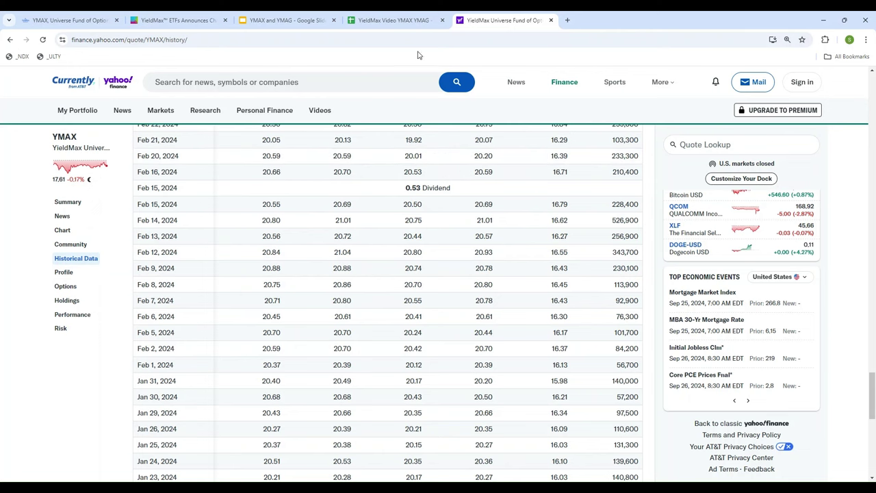
click(399, 20)
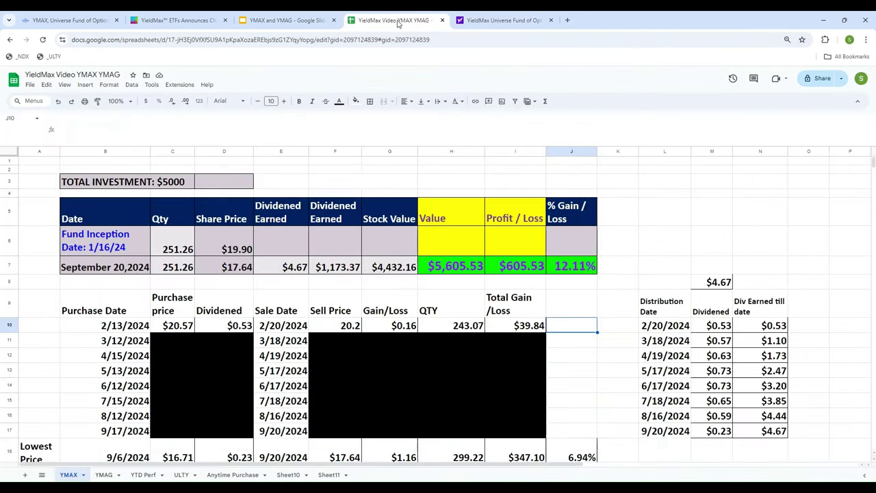
Enter the first trade's per-share gain formula in G10 as sell price plus dividend minus purchase price: =F10+D10-C10.
click(334, 325)
click(390, 325)
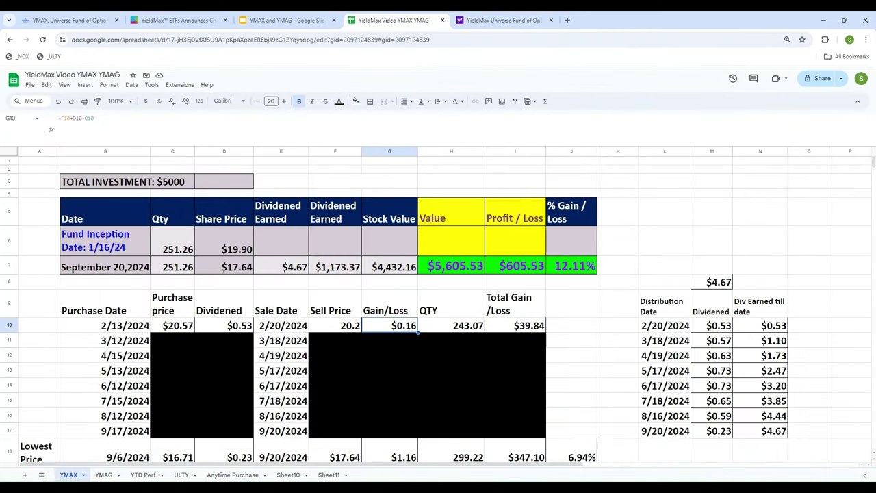
text(=)
key(Left)
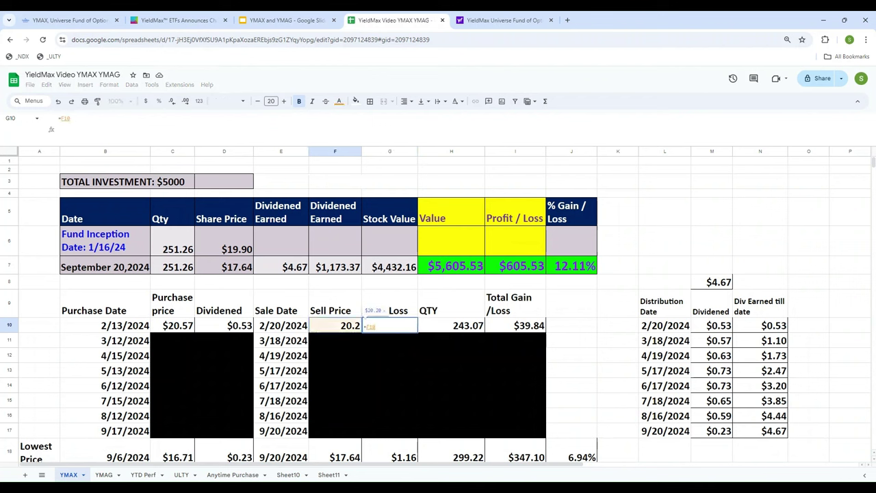
text(+)
key(Left)
key(Left)
key(Left)
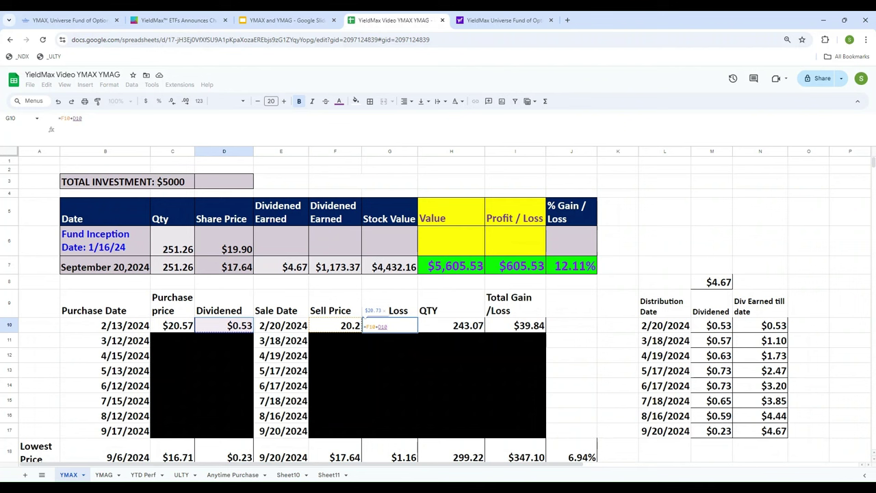
text(-)
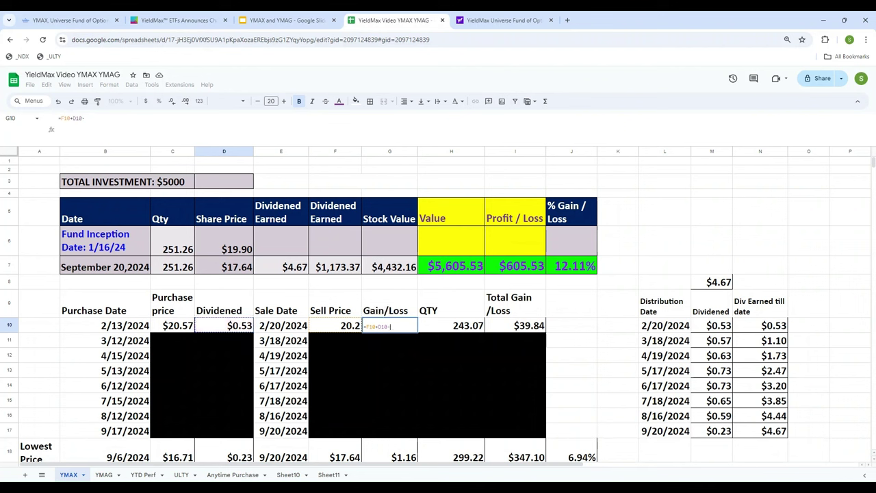
key(Left)
key(Left)
key(Left)
key(Left)
key(Return)
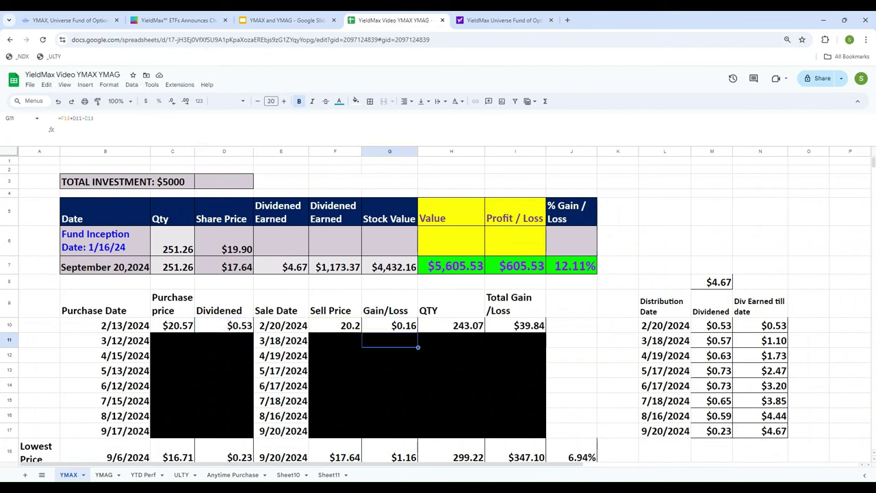
click(390, 325)
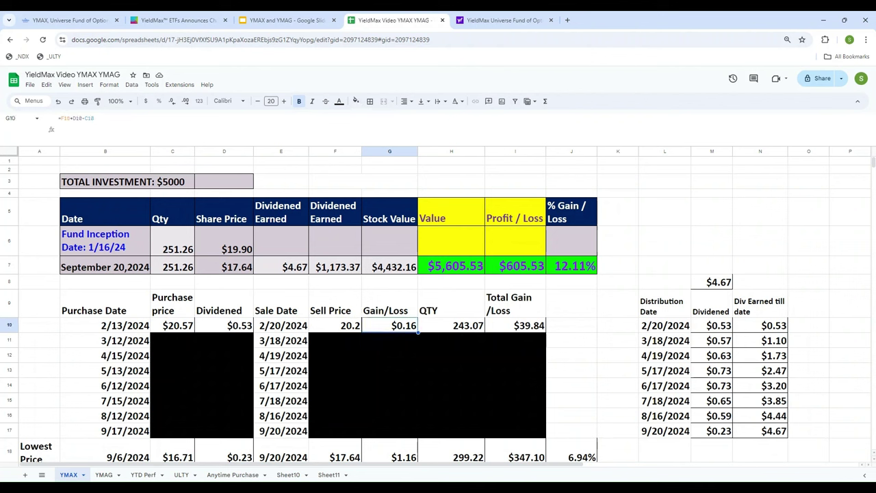
Calculate the first trade's share quantity in H10 with the formula =5000/C10.
click(451, 325)
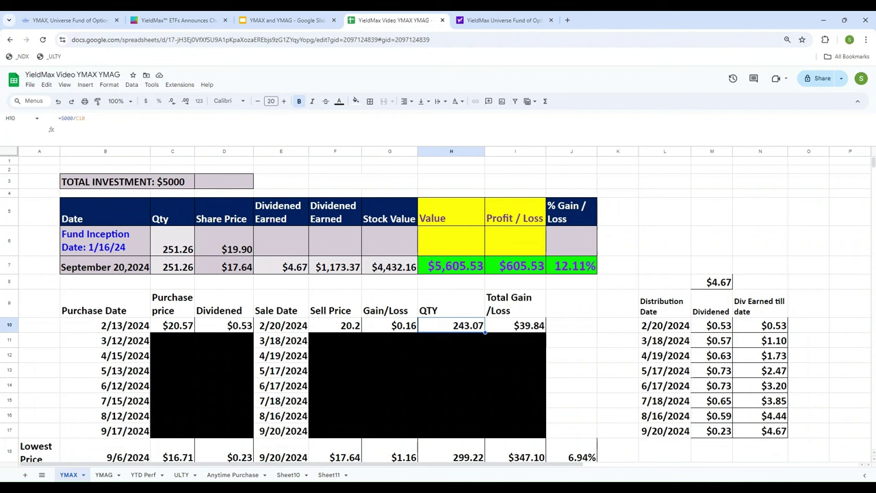
text(=5000/F10)
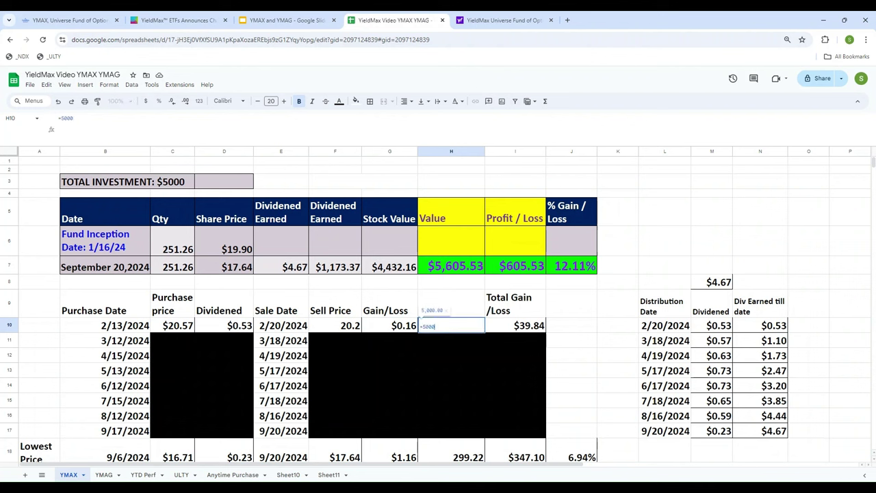
key(Left)
key(Left)
key(Left)
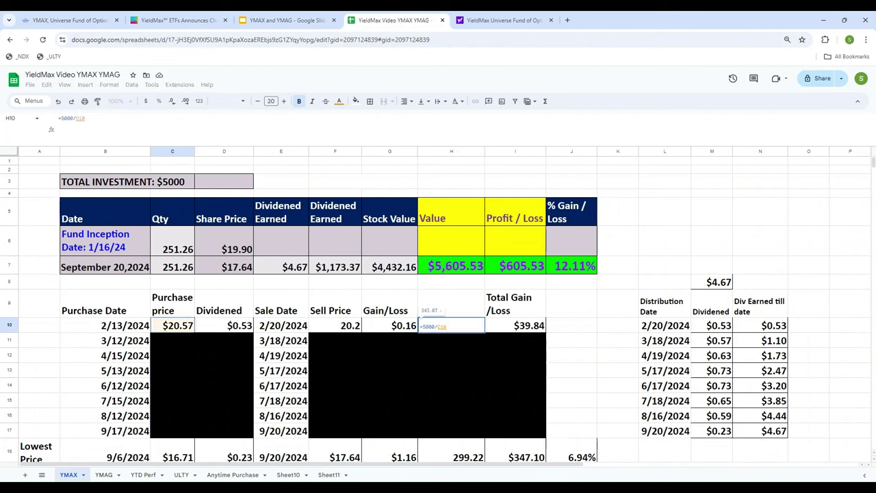
key(Return)
click(451, 325)
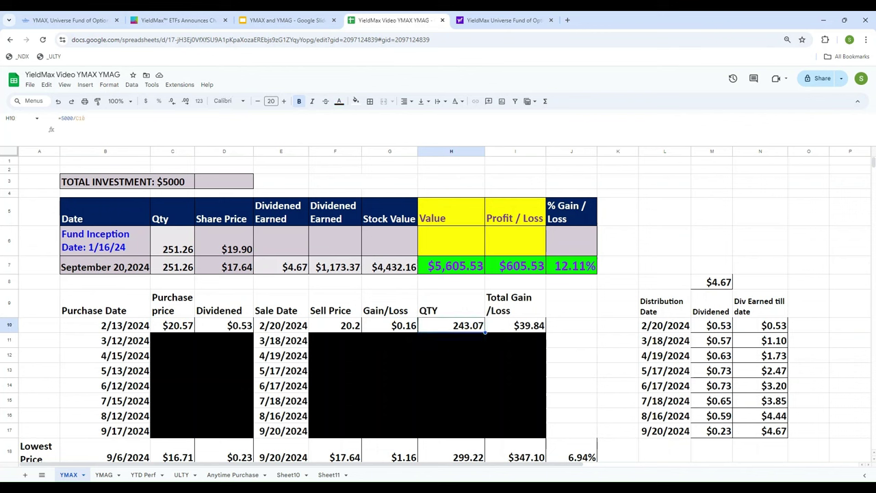
Calculate the first trade's total gain in I10 by multiplying quantity by gain per share: =H10*G10.
click(389, 325)
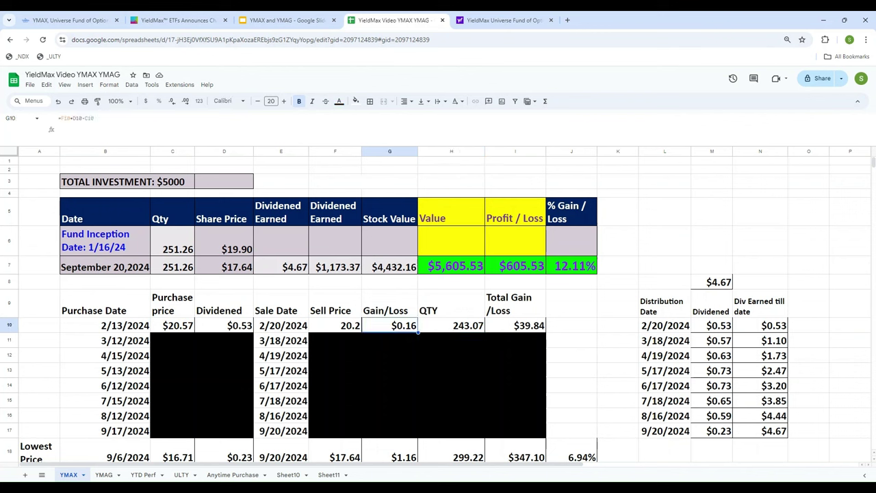
key(Right)
key(Right)
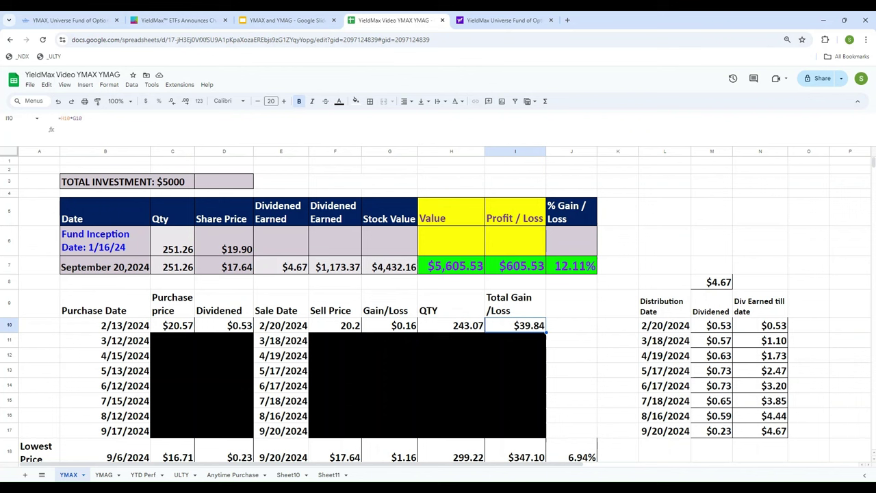
key(Return)
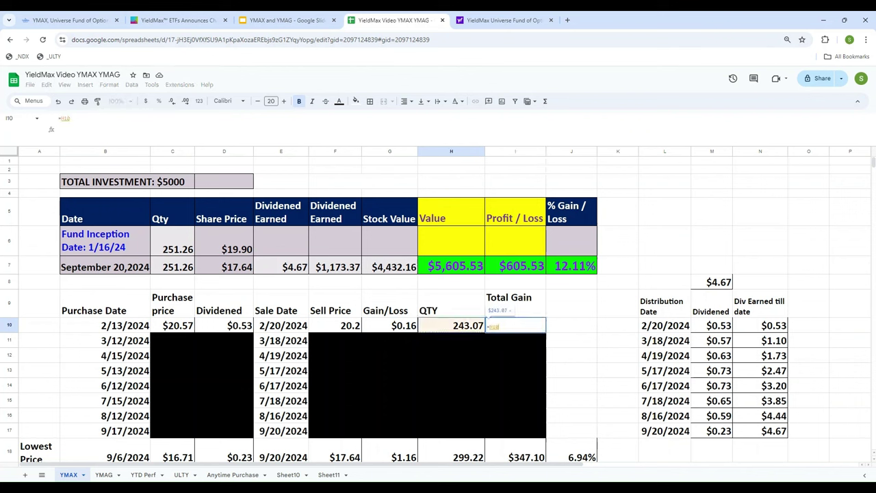
key(BackSpace)
key(BackSpace)
key(BackSpace)
text(G10)
key(Return)
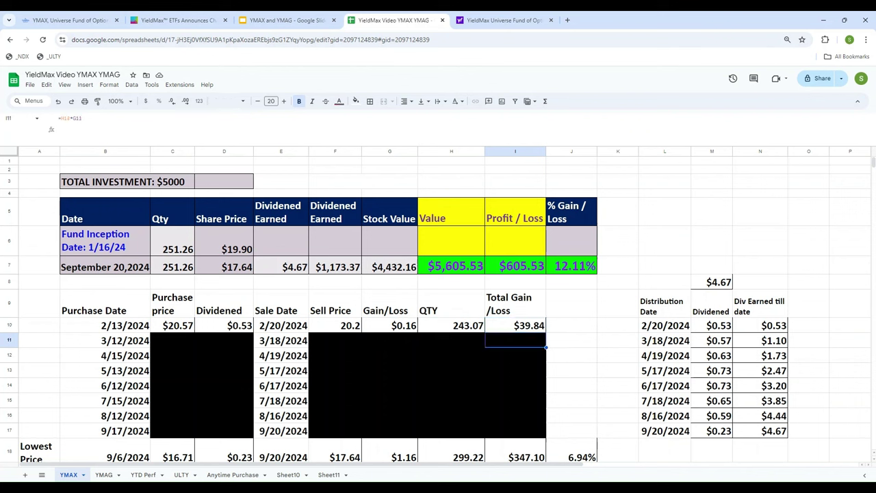
Review the first trade's cells across row 10, including the quantity in H10 and the total gain in I10.
key(Up)
key(Left)
key(Left)
key(Left)
key(Left)
key(Left)
key(Left)
key(Left)
key(Left)
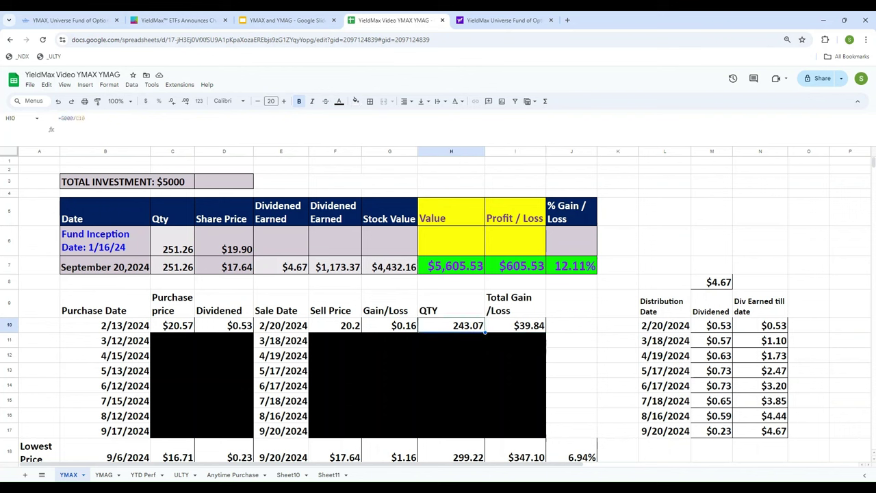
key(Right)
key(Right)
key(Right)
key(Right)
key(Right)
key(Right)
key(Right)
key(Right)
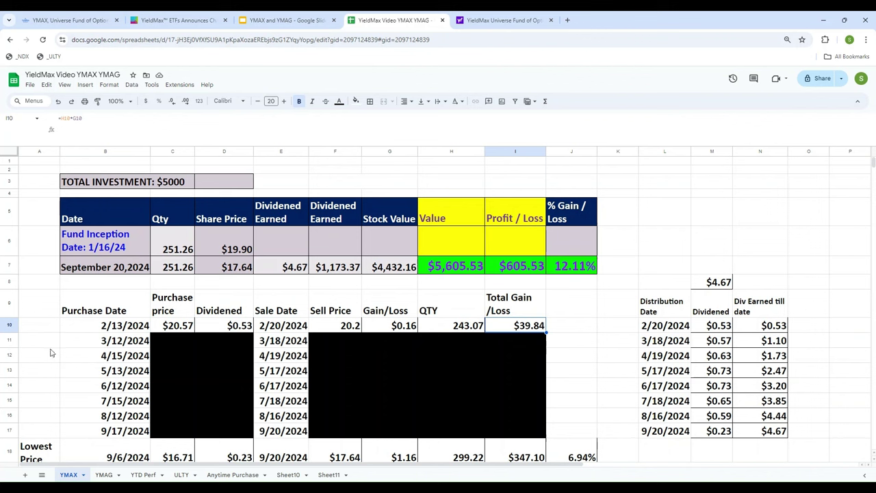
Reset the fill color of row 11 to uncover the 3/12/2024 trade, and check its gain/loss and sell price.
click(9, 342)
click(355, 100)
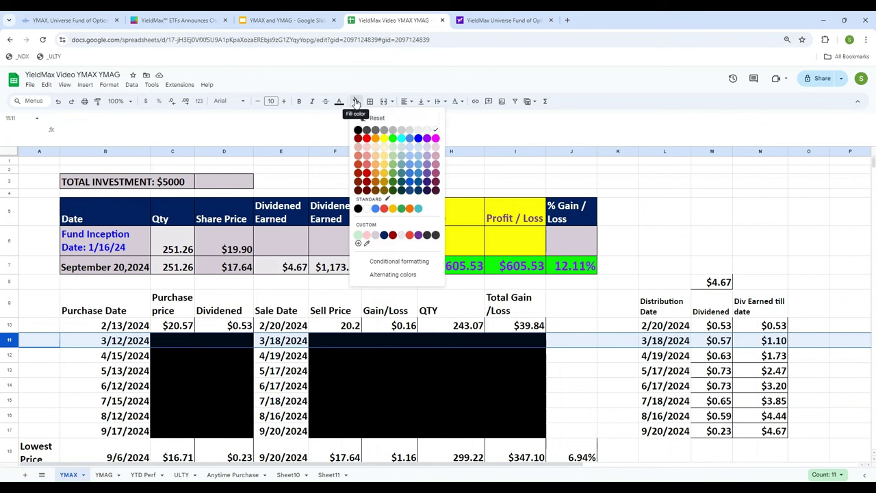
click(432, 122)
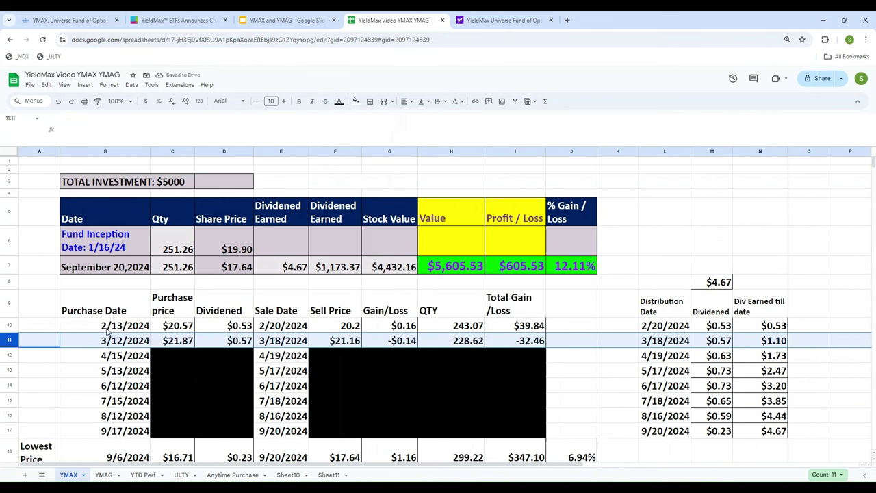
click(413, 344)
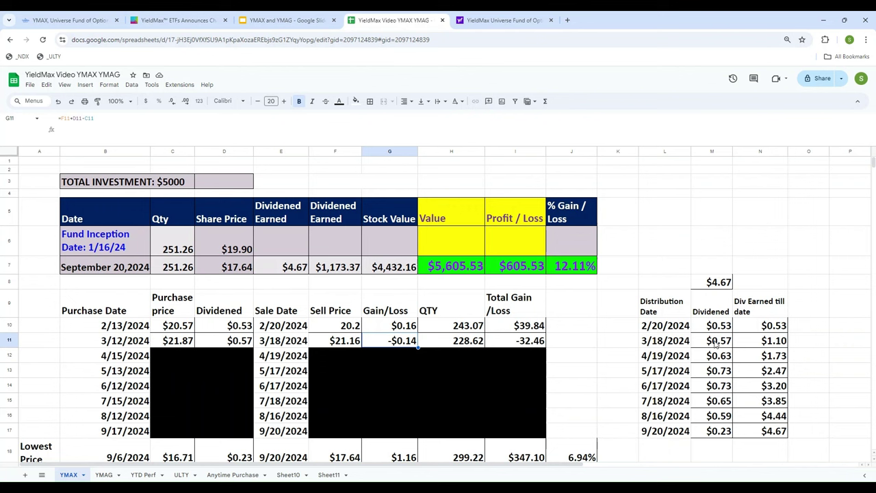
click(333, 345)
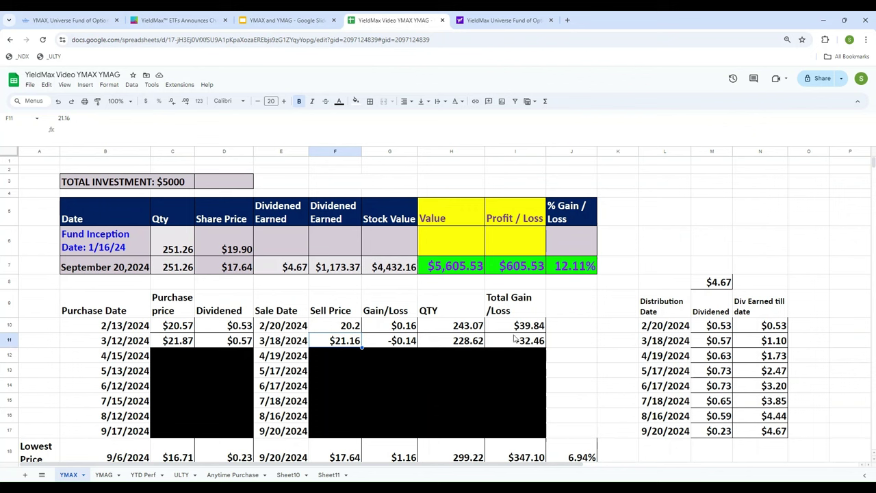
Reset the fill color of rows 12 and 13 to uncover the 4/15/2024 and 5/13/2024 trades.
click(9, 355)
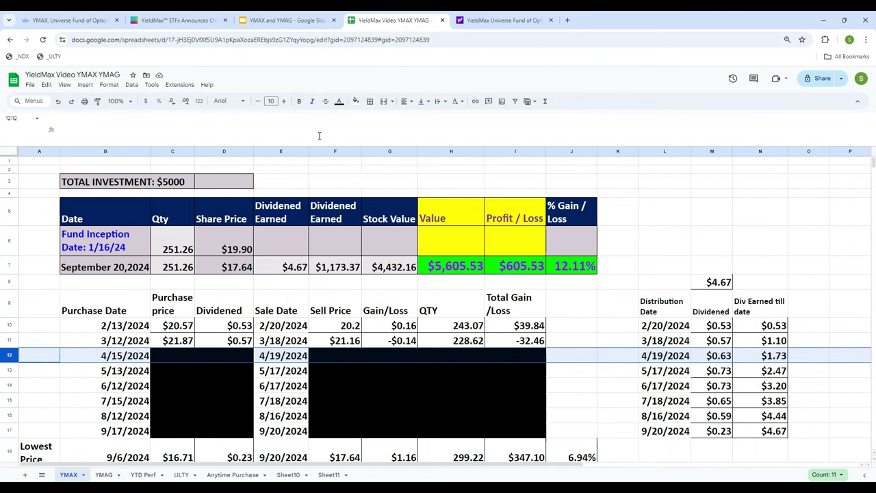
click(355, 101)
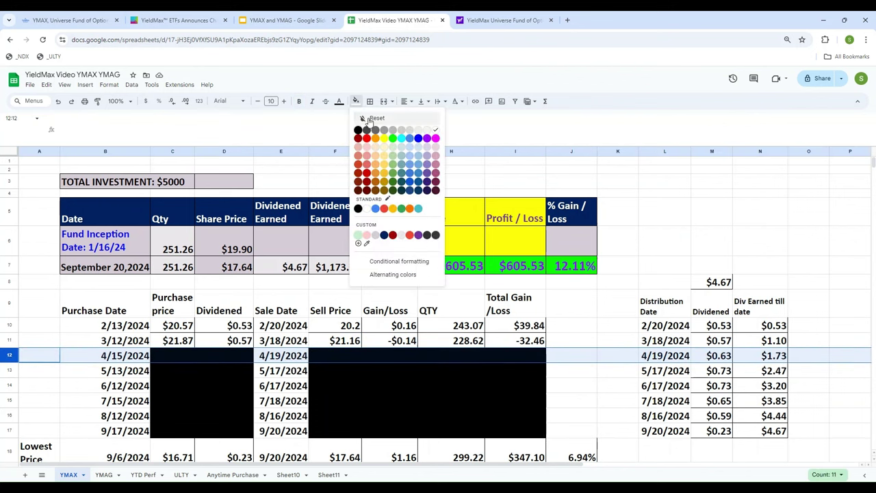
click(370, 120)
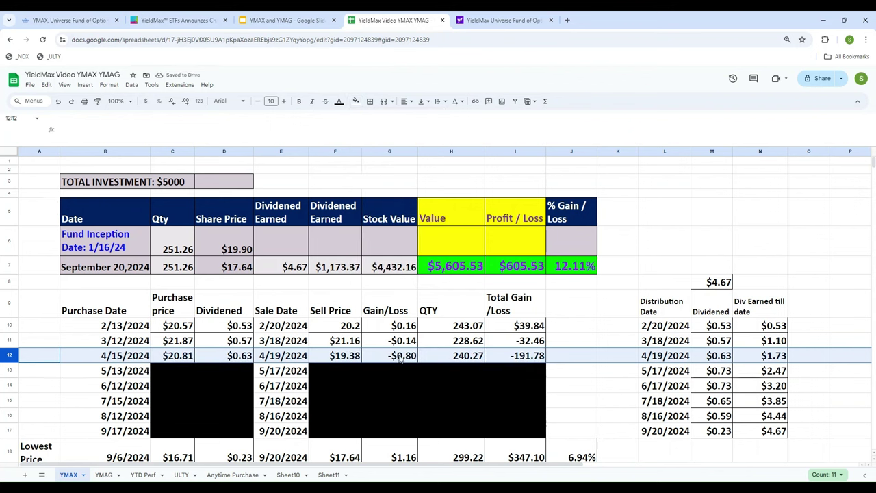
click(7, 370)
click(355, 101)
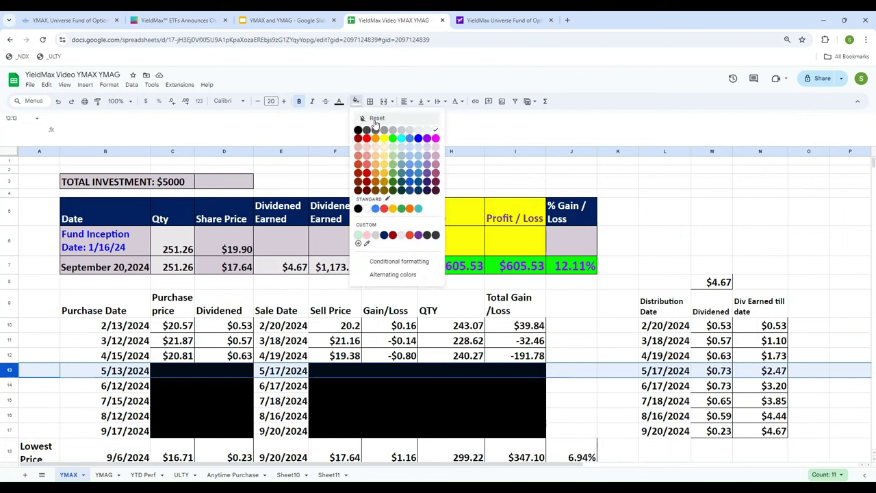
click(370, 121)
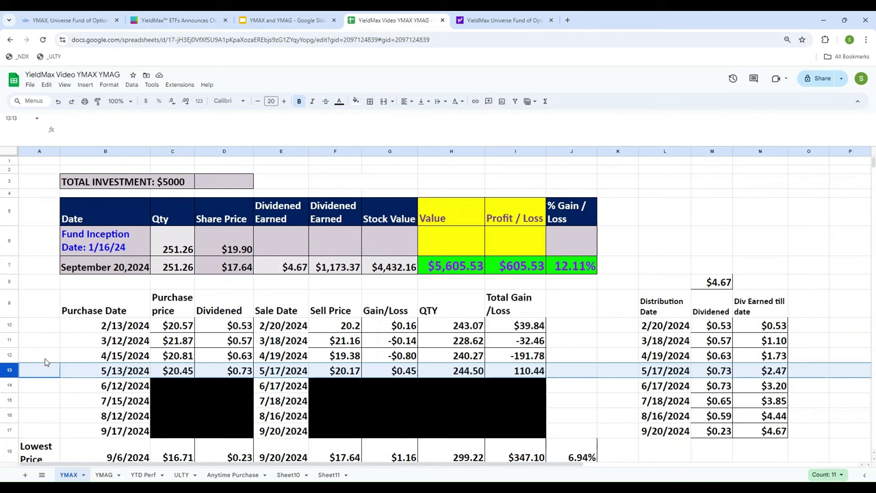
Reset the fill color of rows 14 and 15 to uncover the 6/12/2024 and 7/15/2024 trades.
click(5, 385)
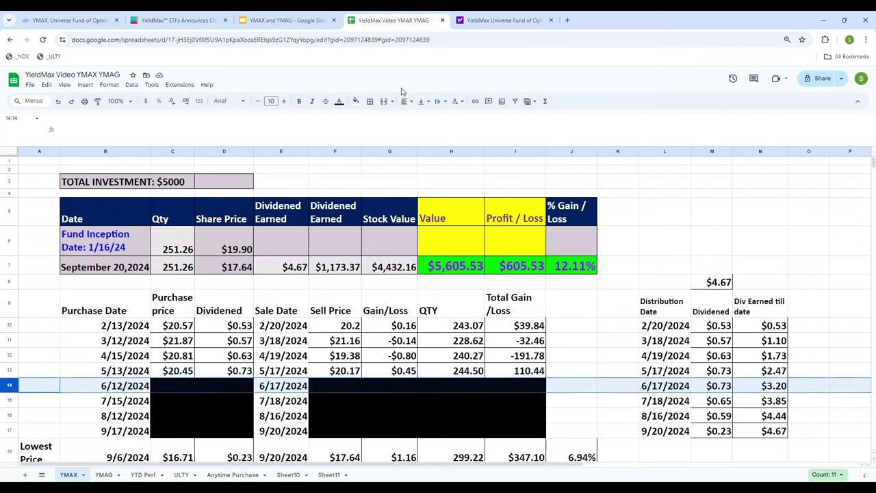
click(358, 106)
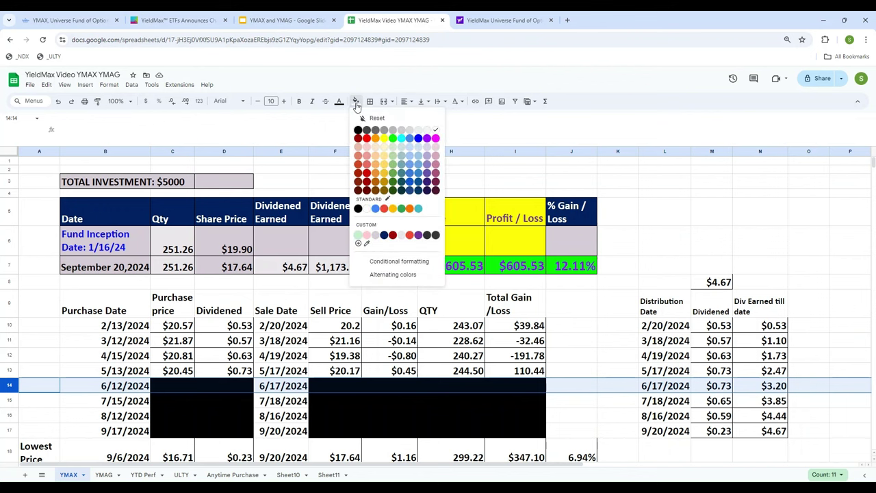
click(369, 118)
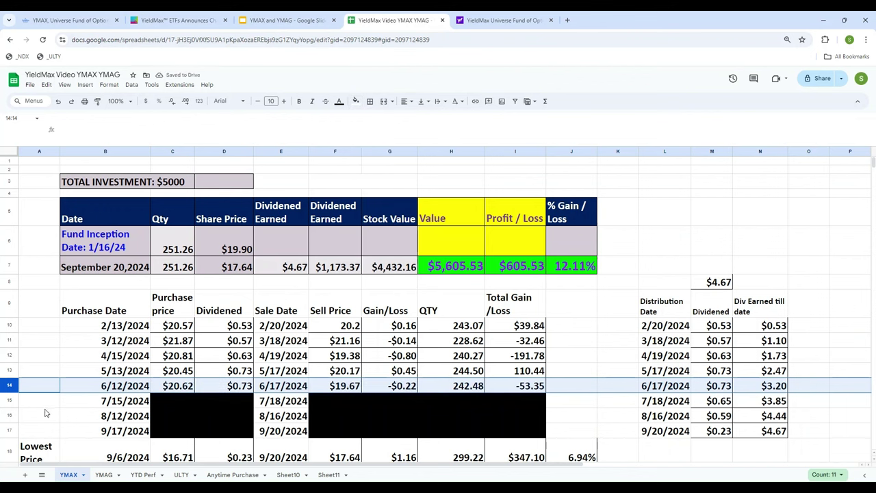
click(9, 401)
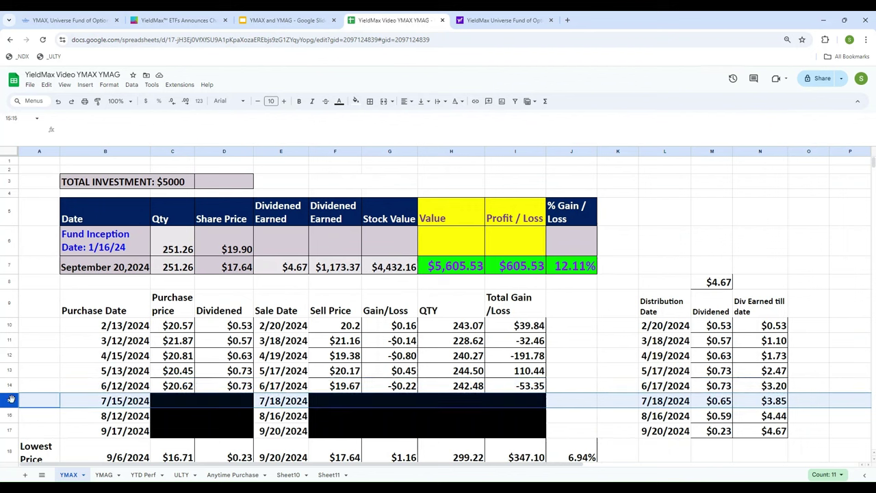
click(356, 102)
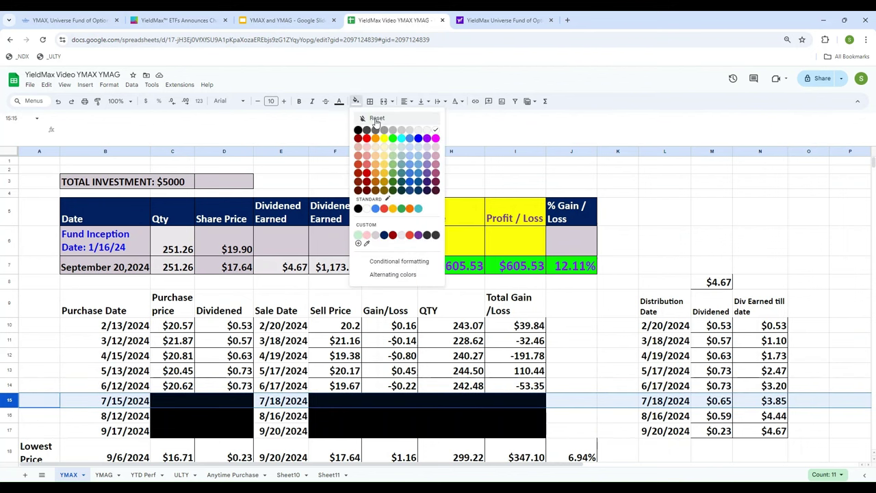
click(375, 120)
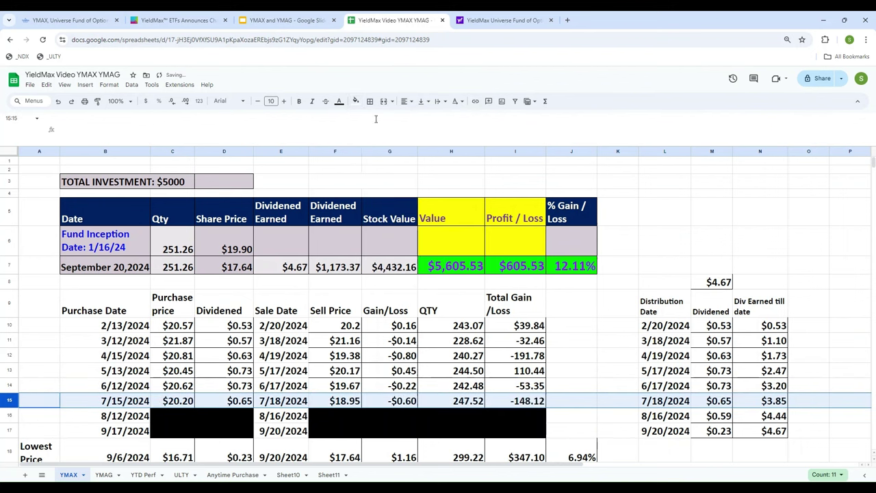
Reset the fill color of rows 16 and 17 to uncover the 8/12/2024 and 9/17/2024 trades.
click(10, 416)
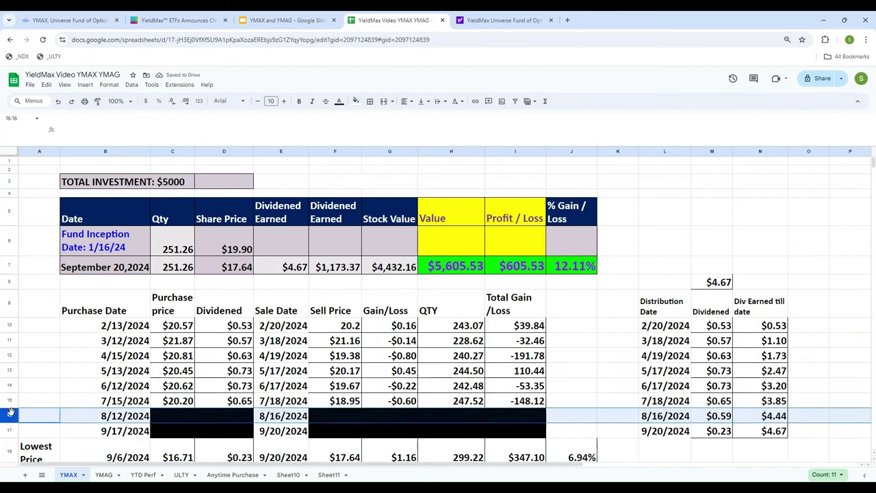
click(356, 101)
click(375, 120)
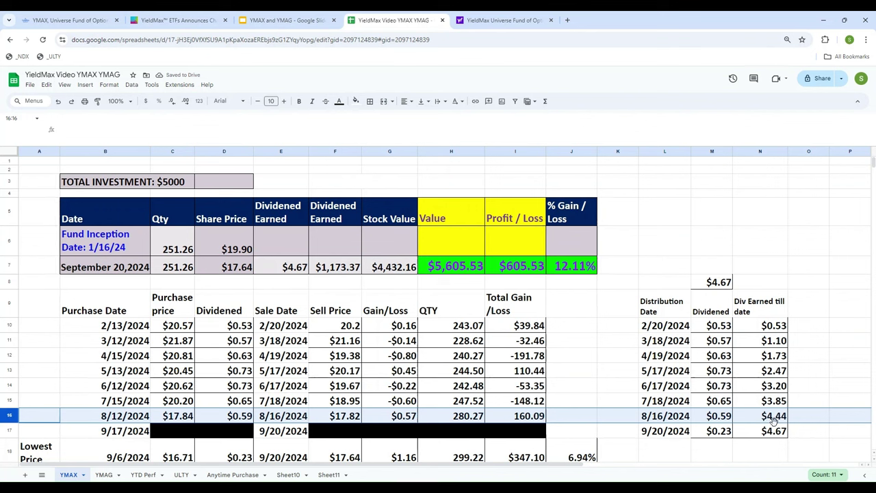
click(11, 430)
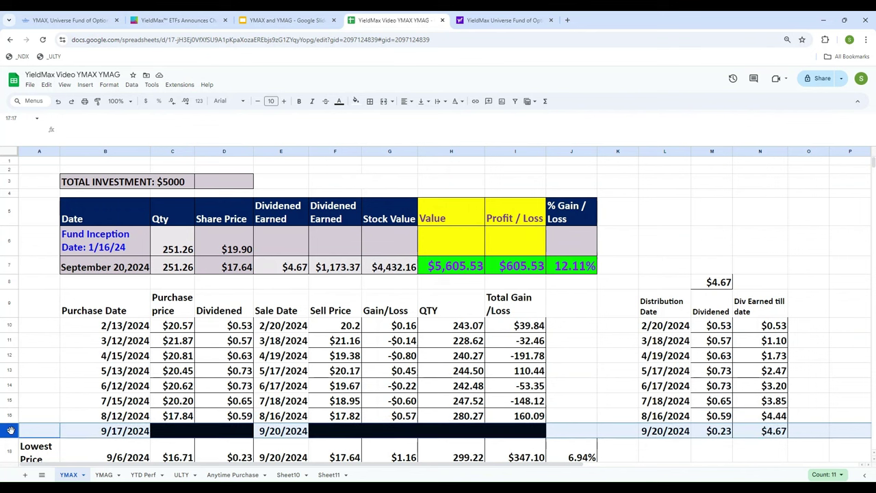
click(355, 101)
click(367, 119)
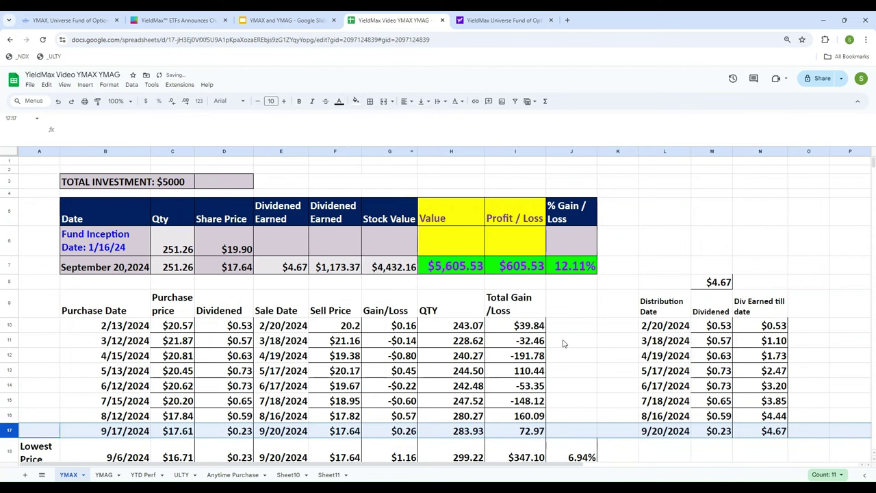
Check the summed total gain/loss of the dividend trades in I19 against the buy-and-hold result in row 7.
scroll(567, 303, down, 3)
scroll(567, 303, up, 1)
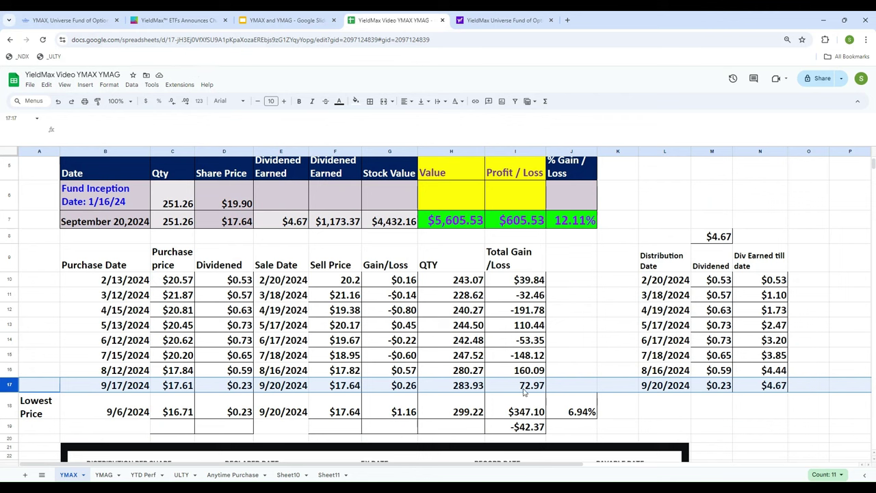
click(540, 430)
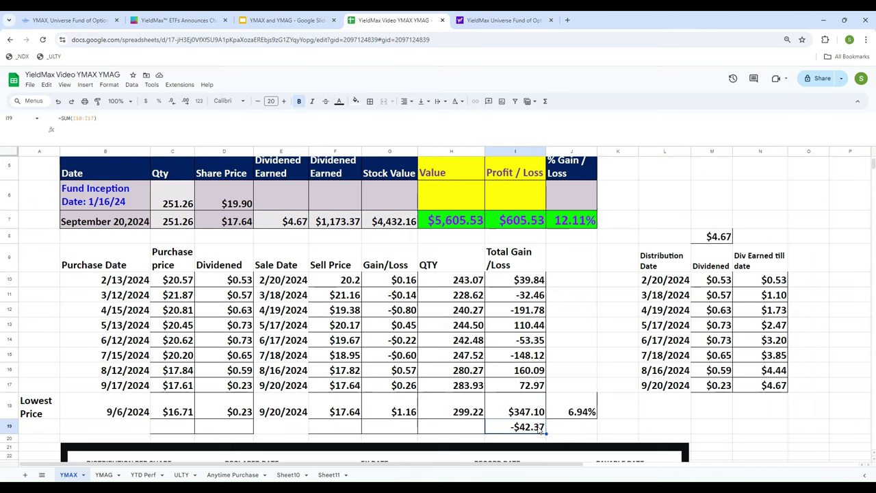
scroll(558, 296, up, 1)
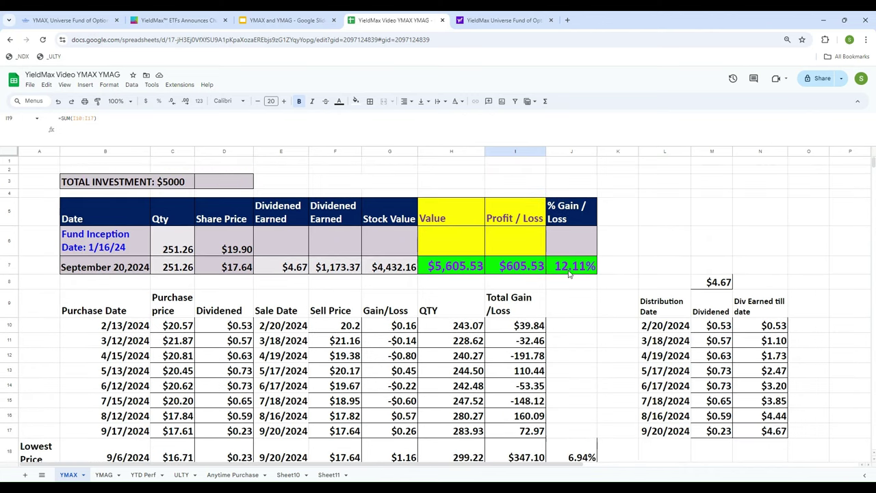
scroll(588, 352, down, 3)
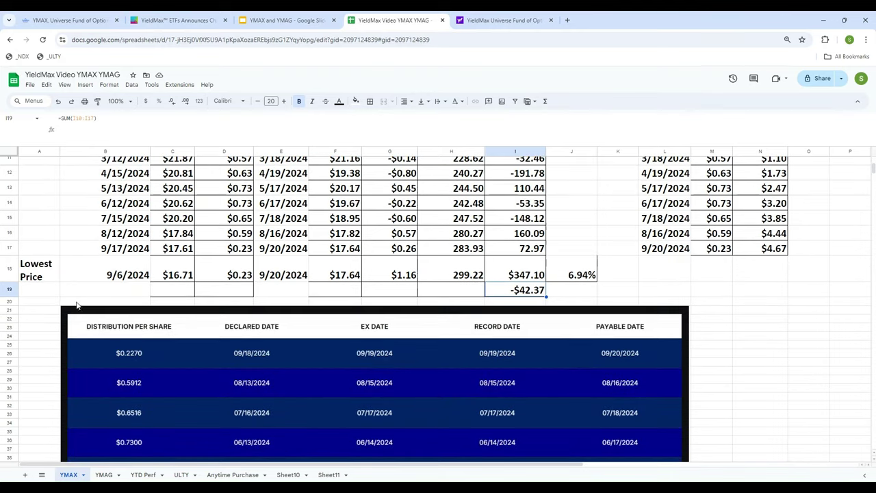
Examine the Lowest Price trade in row 18 and the distribution date table below it.
click(9, 268)
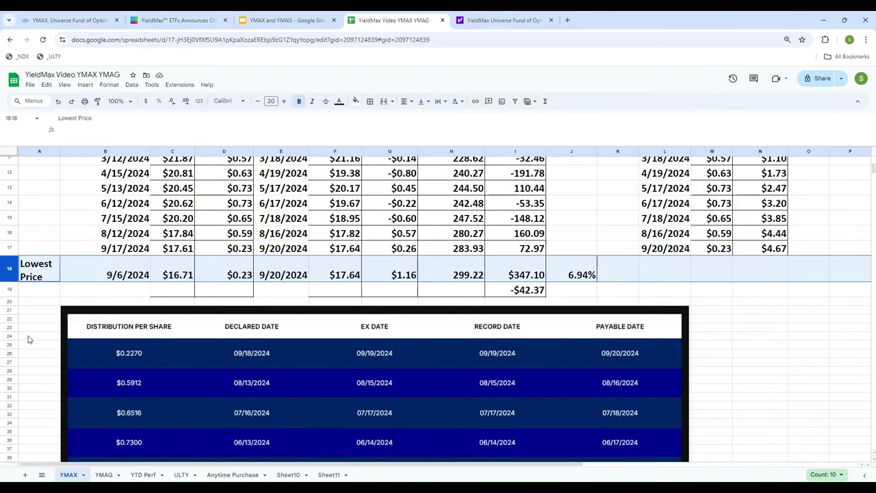
scroll(28, 338, up, 1)
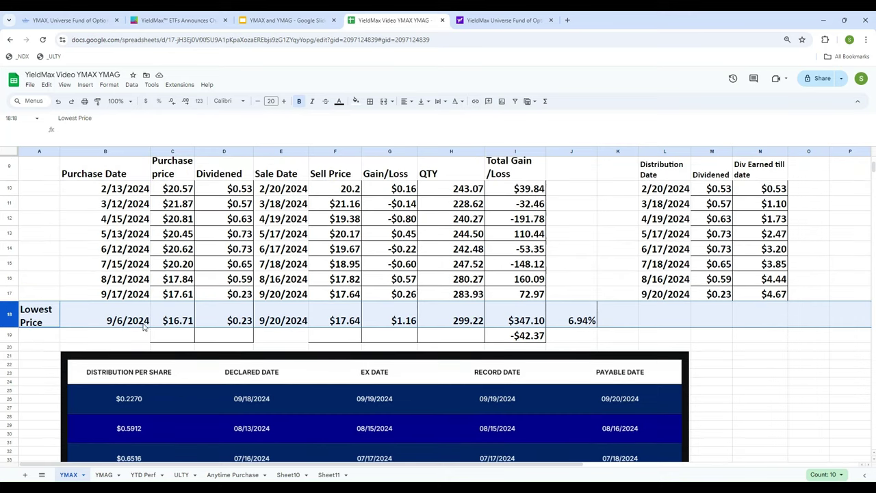
click(39, 356)
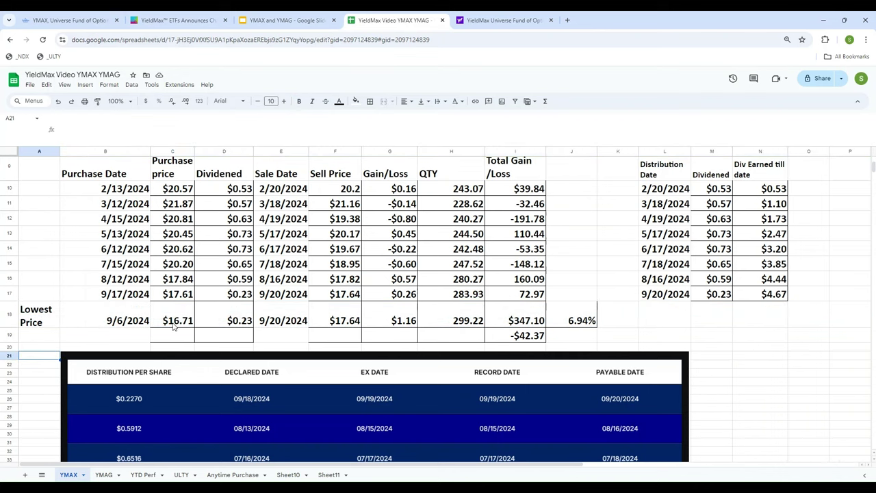
scroll(458, 323, down, 3)
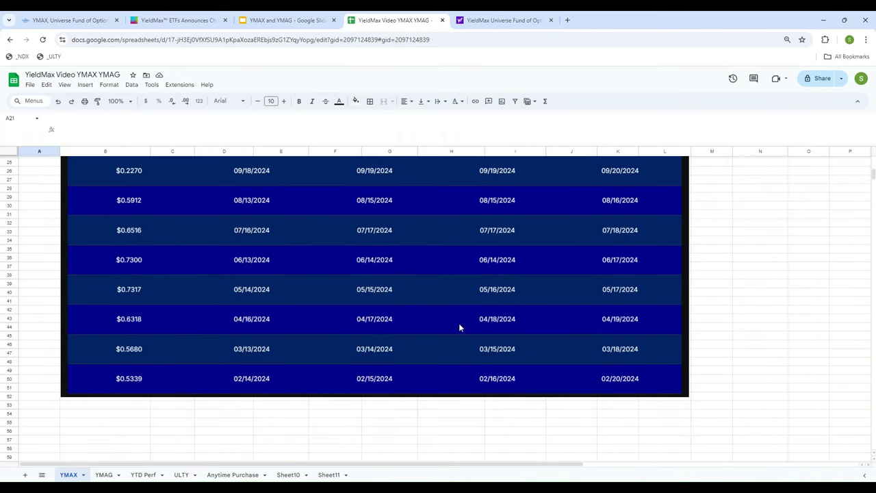
scroll(461, 330, up, 1)
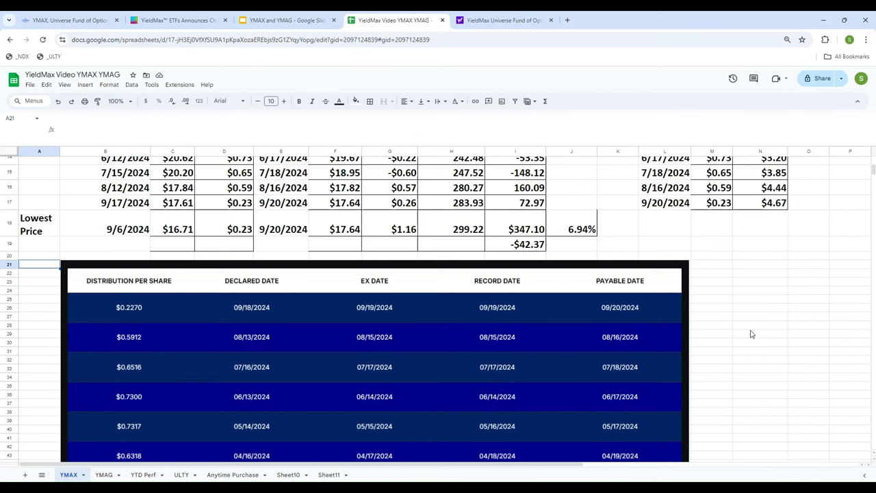
Check YMAX's August and September 2024 closing prices in Yahoo Finance's historical data, looking for the lowest price before the September dividend.
scroll(751, 333, up, 5)
click(495, 21)
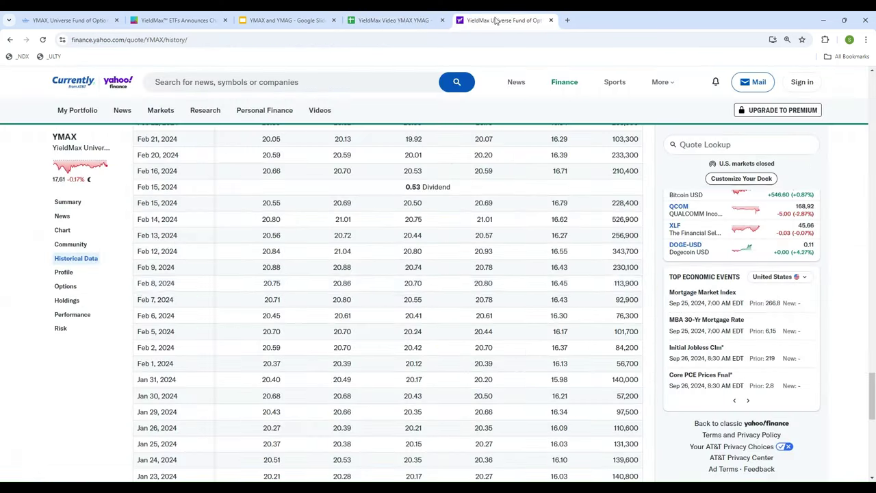
scroll(404, 315, up, 10)
scroll(399, 326, up, 20)
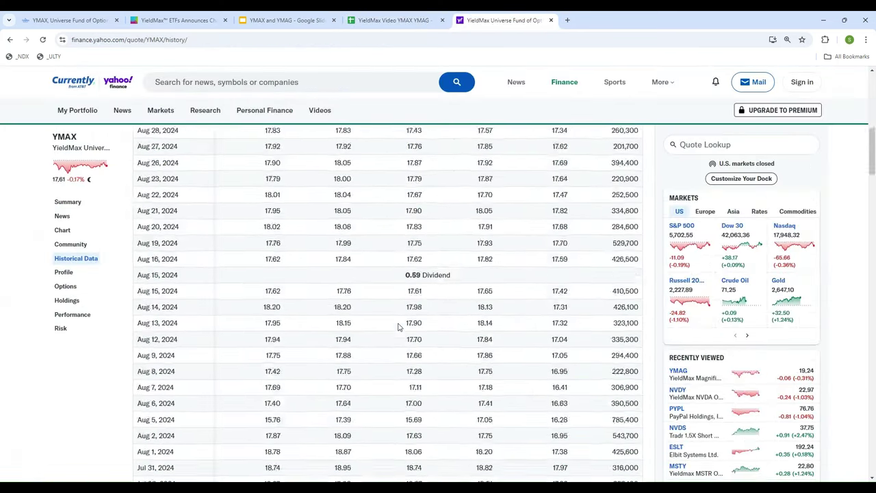
scroll(398, 326, down, 6)
scroll(398, 326, up, 2)
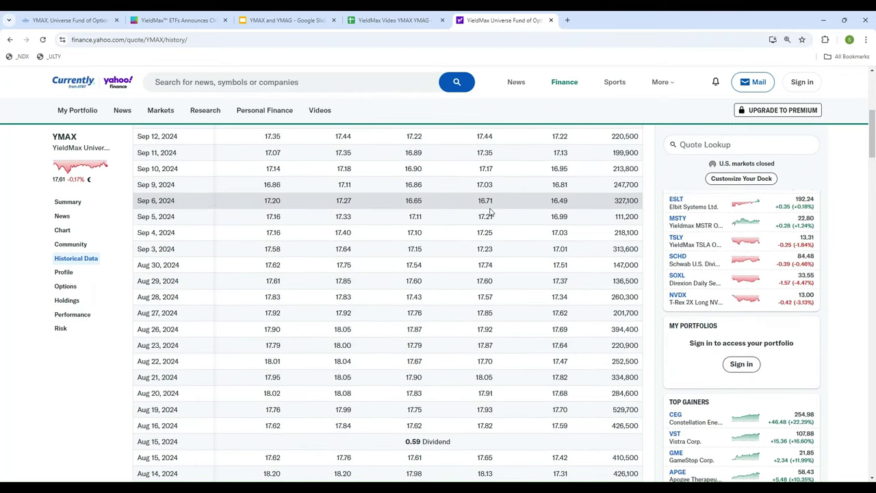
scroll(490, 214, up, 2)
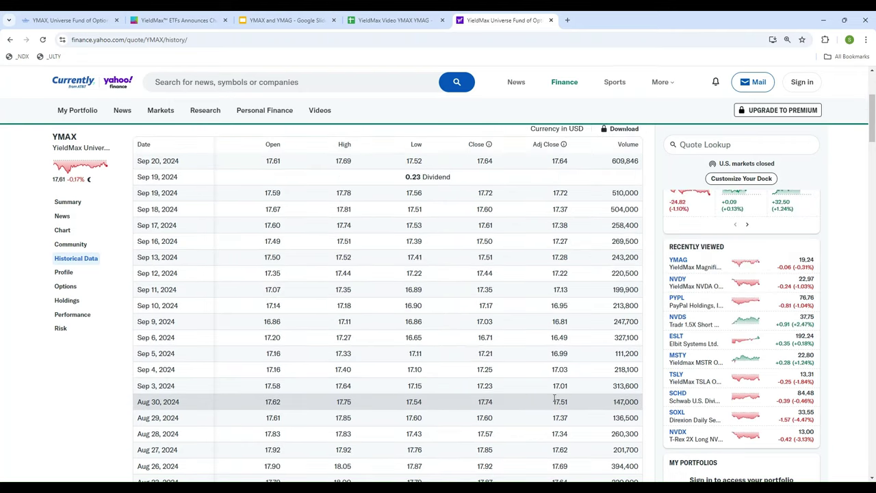
scroll(525, 359, down, 2)
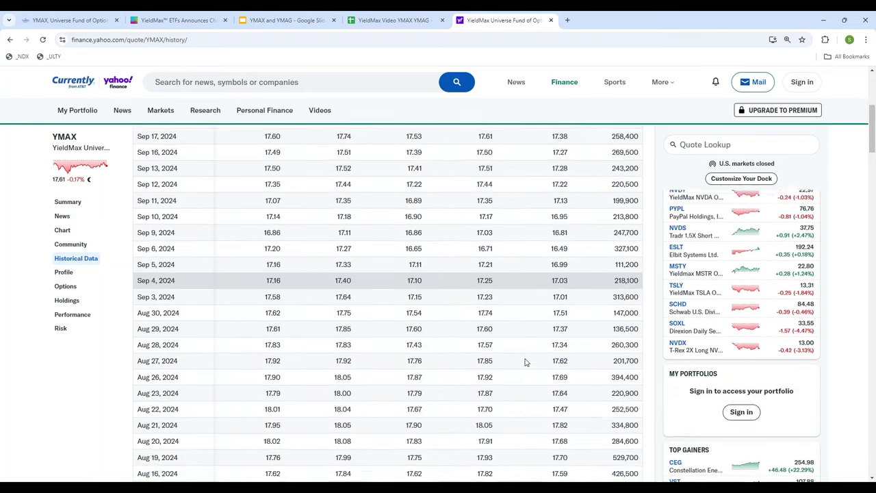
Return to the YMAX spreadsheet and review the Lowest Price trade from its purchase date and price through its total gain.
click(381, 22)
scroll(135, 369, down, 3)
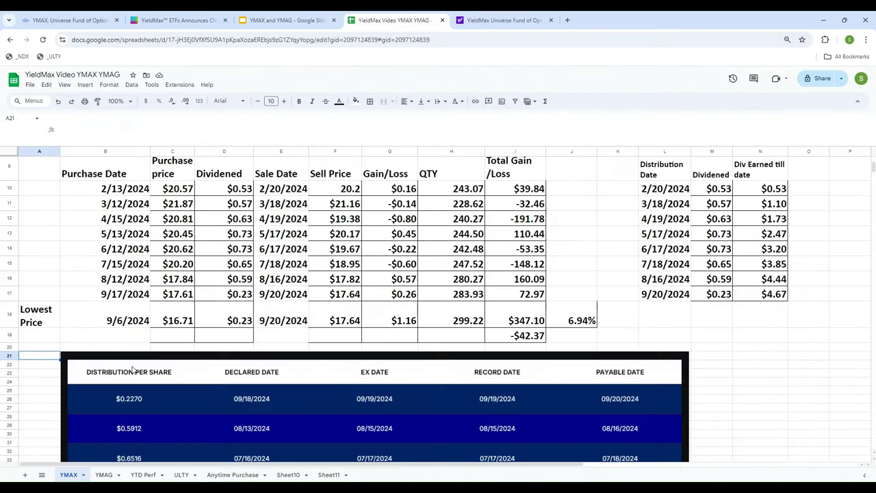
click(181, 321)
click(127, 321)
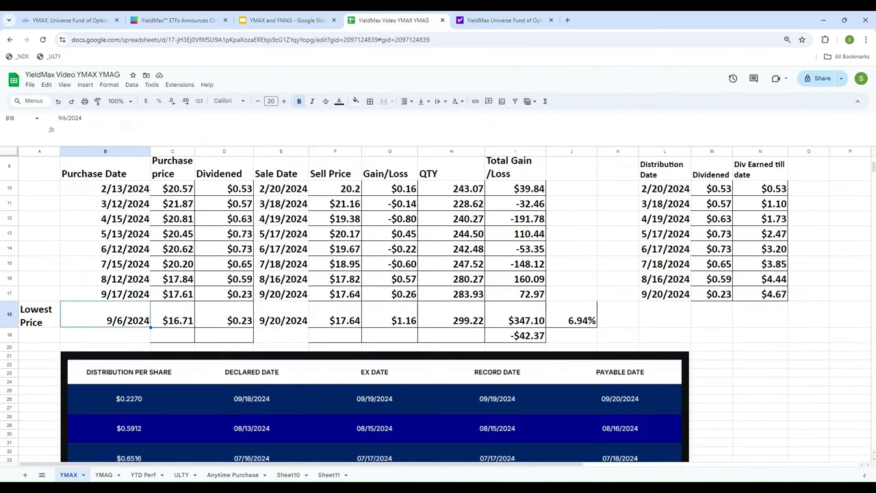
click(178, 320)
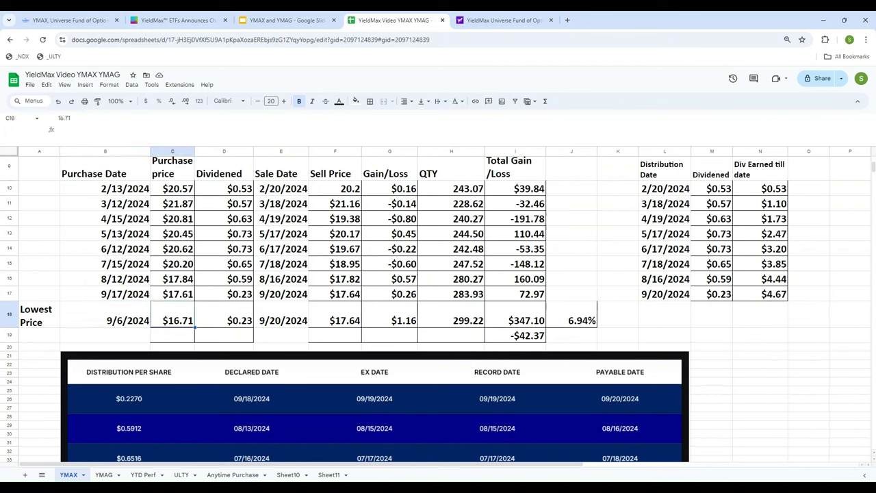
key(Right)
key(Right)
key(Right)
key(Right)
key(Right)
key(Right)
key(Right)
key(Right)
key(Right)
key(Right)
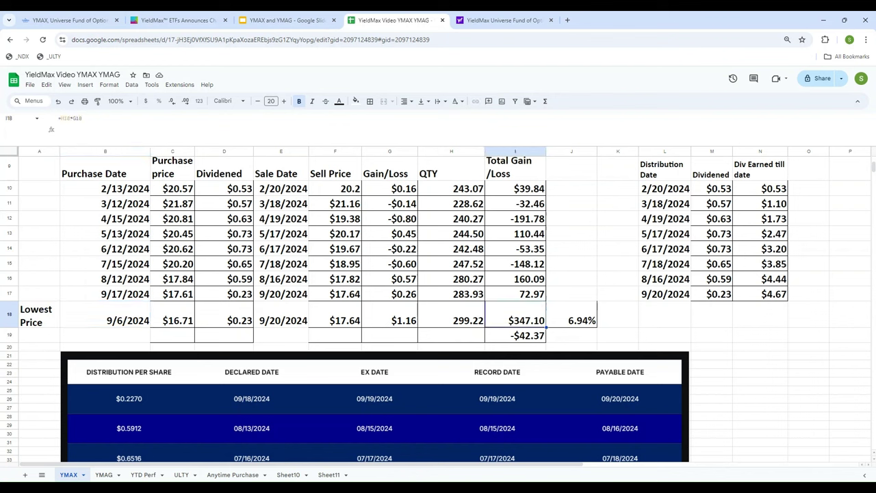
Check the Lowest Price trade's sell price, gain per share, quantity and percentage return in row 18.
key(Up)
key(Down)
key(Left)
key(Left)
key(Left)
key(Left)
key(Left)
key(Left)
key(Left)
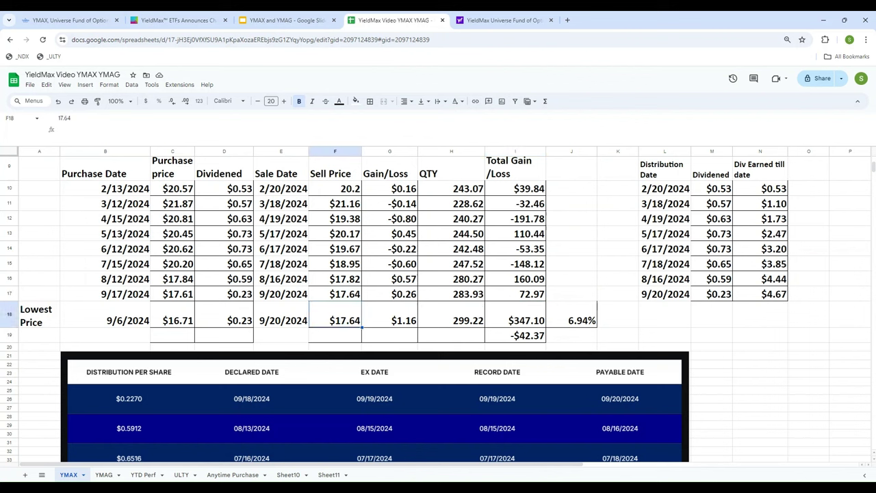
key(Right)
key(Right)
key(Right)
key(Right)
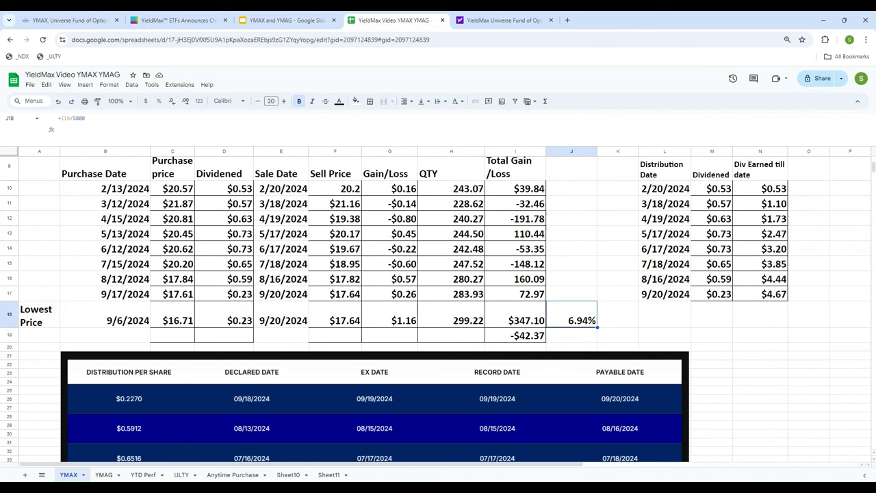
Go over the whole Lowest Price row again, from its label in A18 to the percentage return in J18.
key(Left)
key(Left)
key(Left)
key(Left)
key(Left)
key(Left)
key(Left)
key(Left)
key(Left)
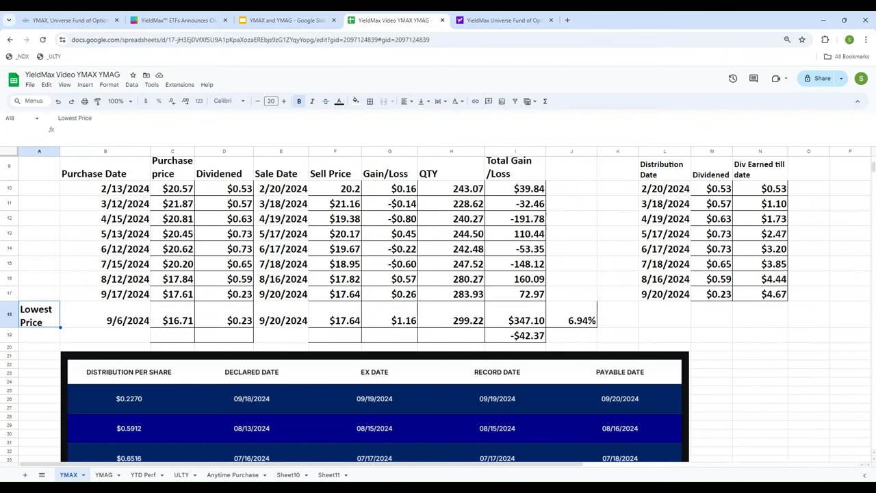
key(Right)
key(Right)
key(Right)
key(Right)
key(Right)
key(Right)
key(Right)
key(Right)
key(Right)
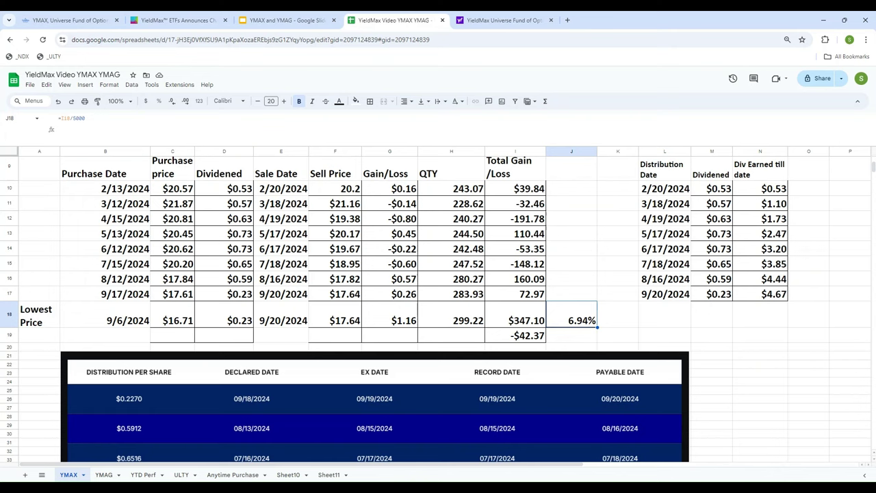
Compare the Lowest Price percentage return in J18 with the buy-and-hold % Gain / Loss column at the top of the sheet.
key(Up)
key(Up)
key(Up)
key(Up)
key(Up)
key(Up)
key(Up)
key(Up)
key(Up)
key(Up)
key(Up)
key(Up)
key(Up)
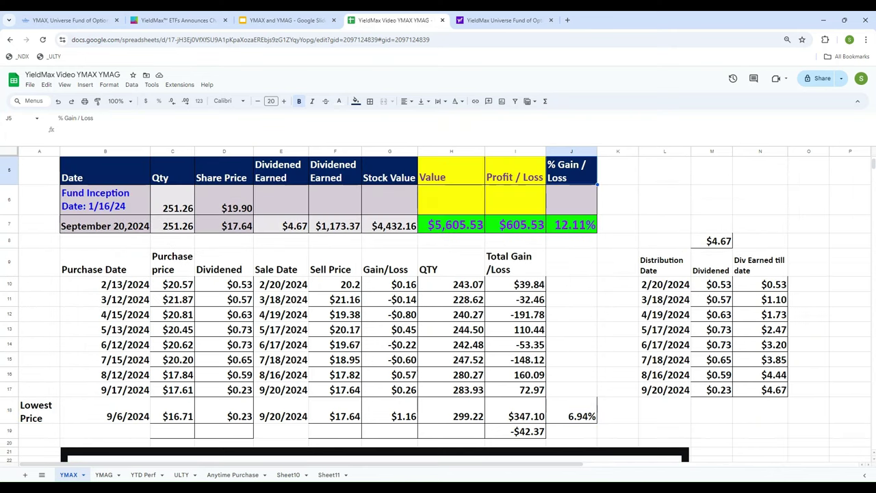
key(Down)
key(Down)
key(Down)
key(Down)
key(Down)
key(Down)
key(Down)
key(Down)
key(Down)
key(Down)
key(Down)
key(Down)
key(Down)
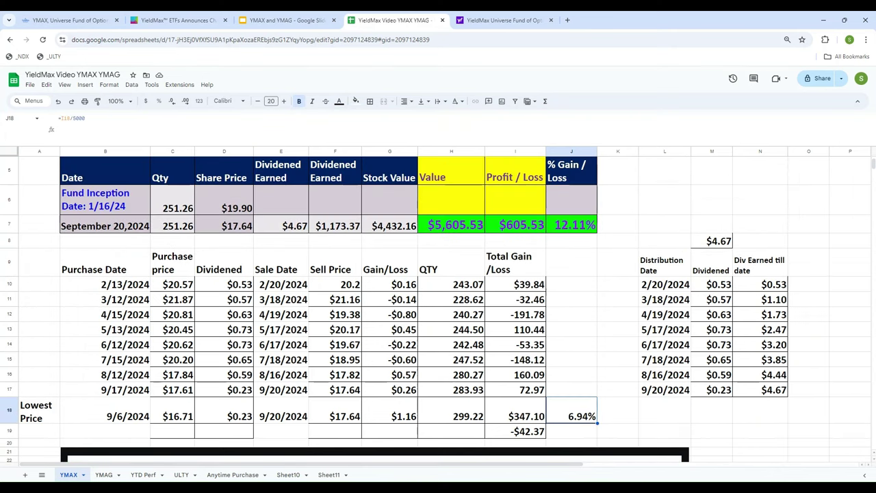
Check the Lowest Price trade's total gain and percentage return, and inspect the buy-and-hold percentage in J7.
click(515, 416)
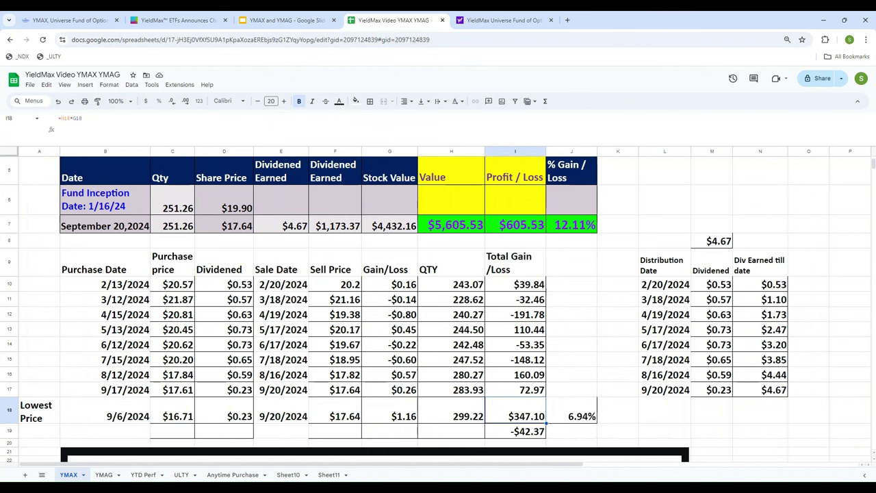
click(572, 416)
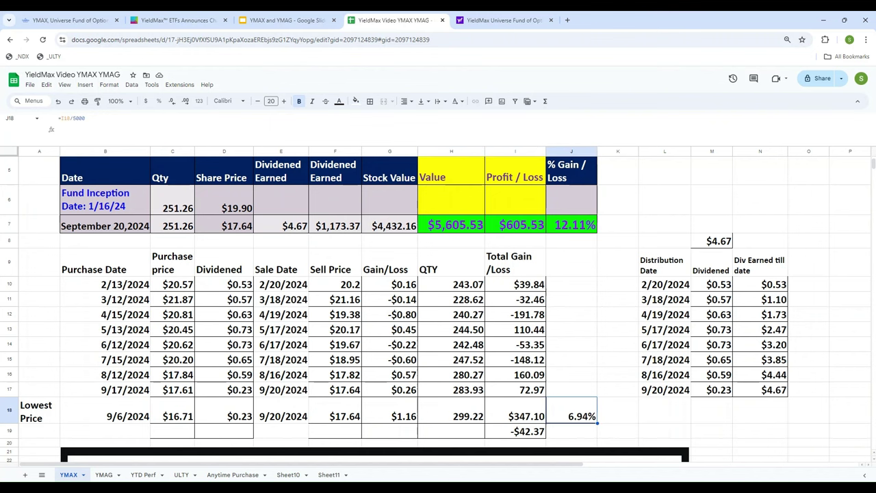
key(Up)
key(Up)
key(Up)
key(Up)
key(Up)
key(Up)
key(Up)
key(Up)
key(Up)
key(Up)
key(Up)
key(Up)
key(Up)
key(Up)
key(Up)
key(Up)
key(Up)
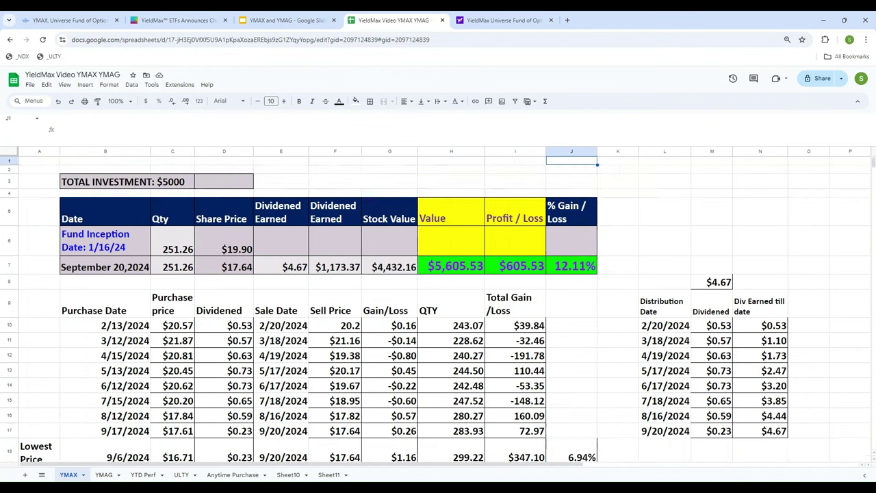
key(Down)
key(Down)
key(Down)
key(Down)
key(Down)
key(Down)
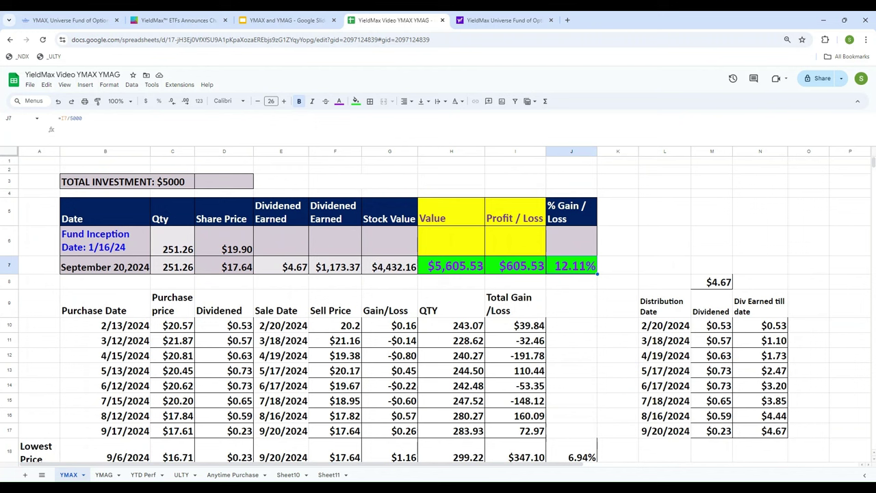
Look over the YMAX distribution table below the trades and return to the investment summary.
scroll(438, 308, down, 5)
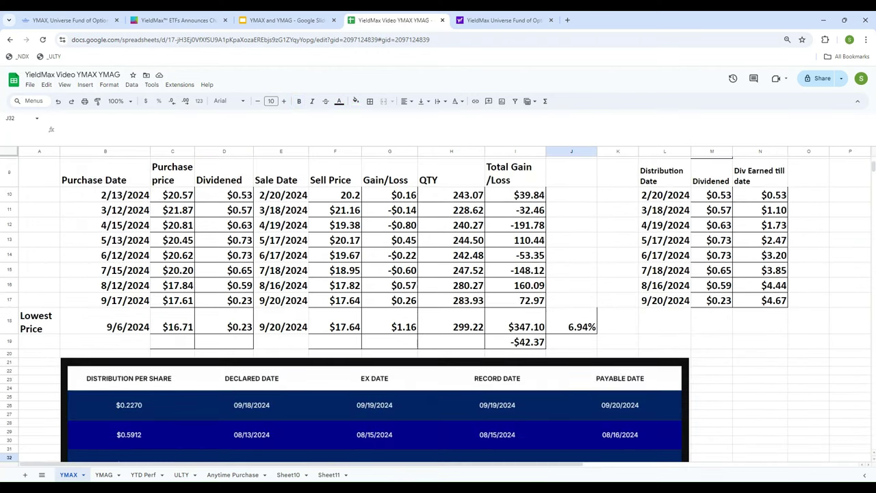
scroll(437, 308, down, 3)
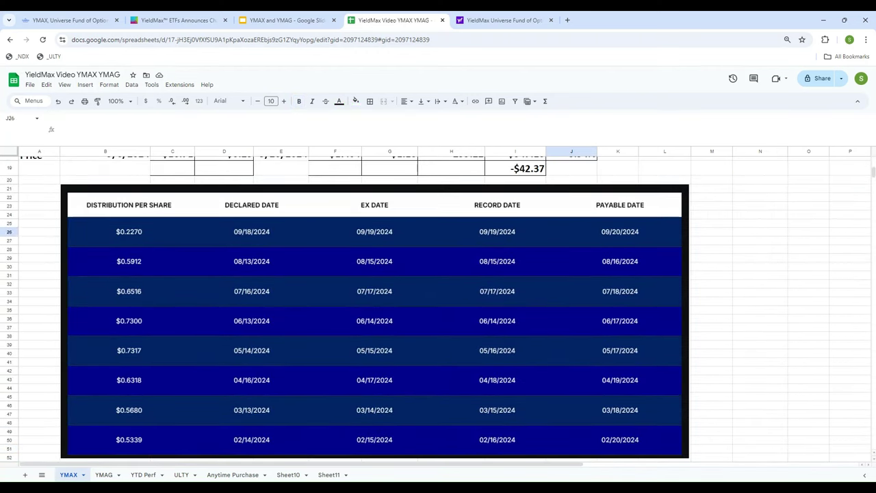
key(Page_Up)
key(Page_Up)
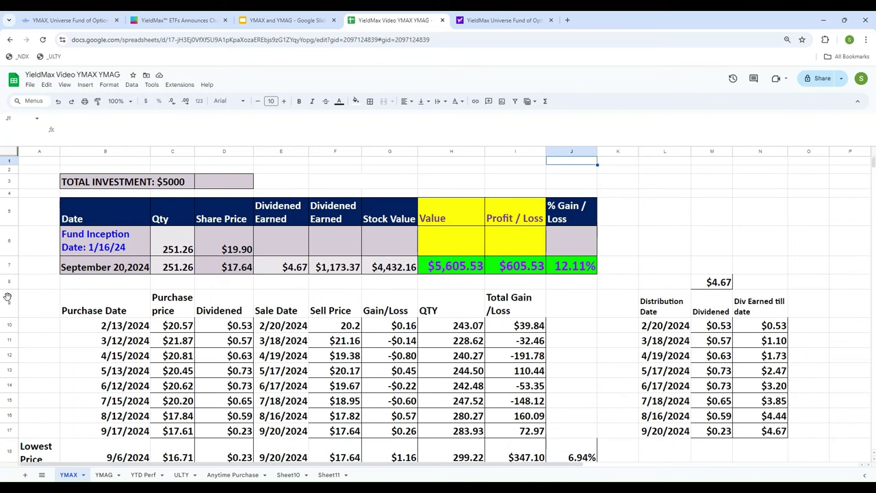
Open the YMAG sheet and check the fund's inception date and initial share price.
click(104, 475)
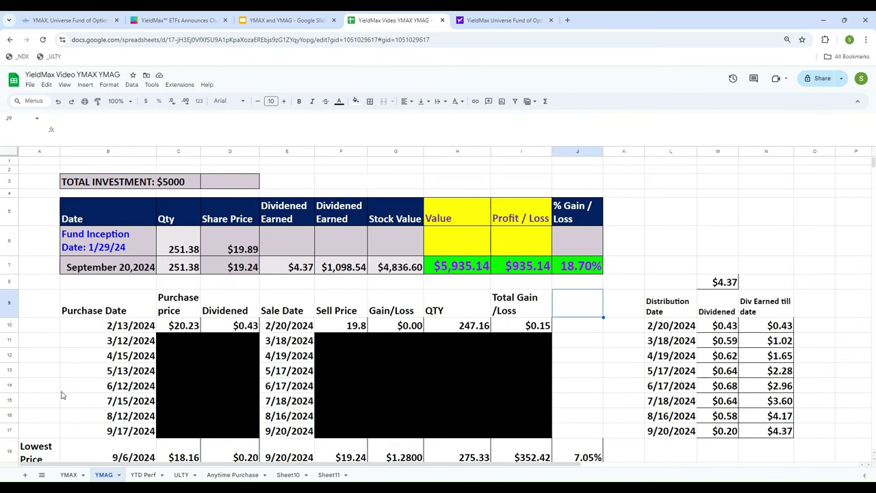
click(98, 240)
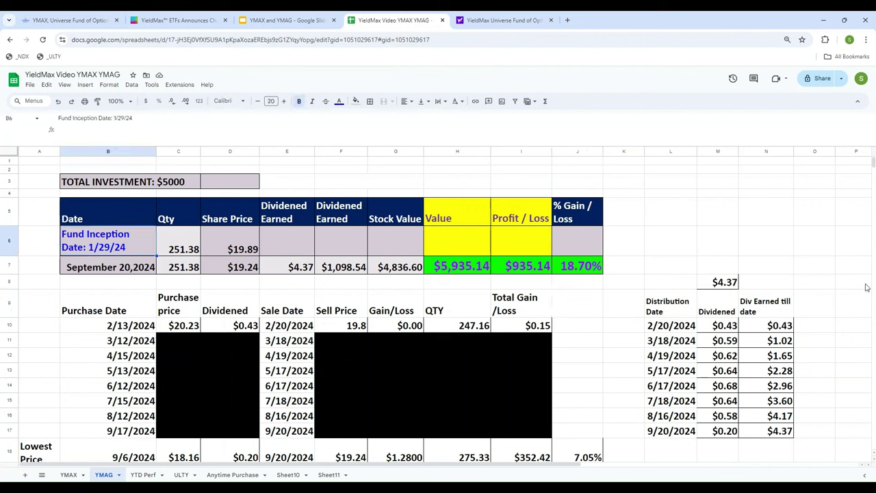
double_click(222, 249)
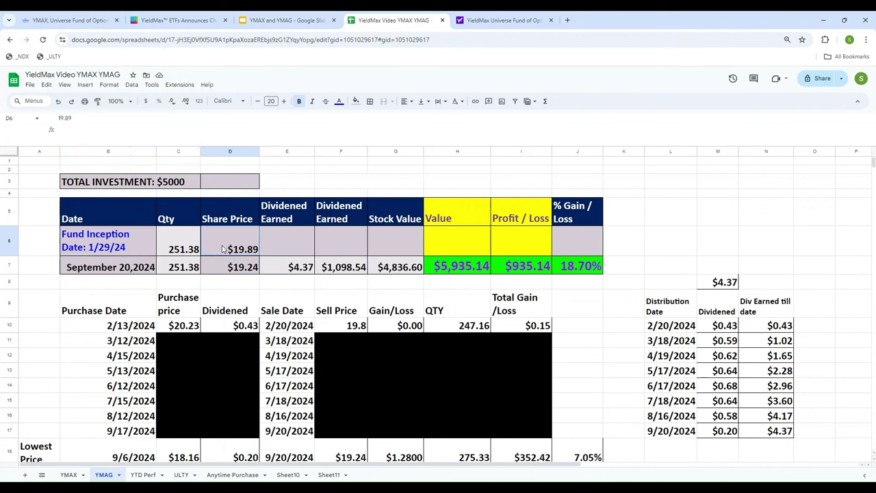
click(42, 353)
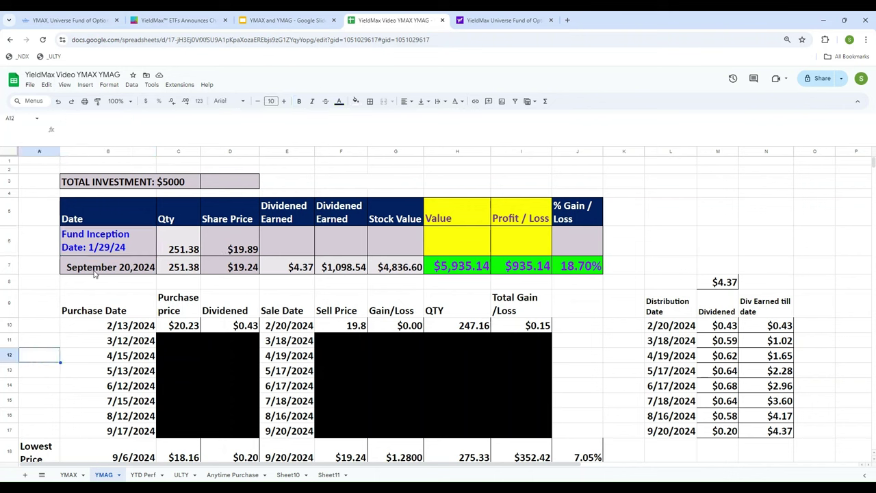
Look over the YMAG buy-and-hold summary and the Lowest Price row beneath the blacked-out trades.
click(623, 340)
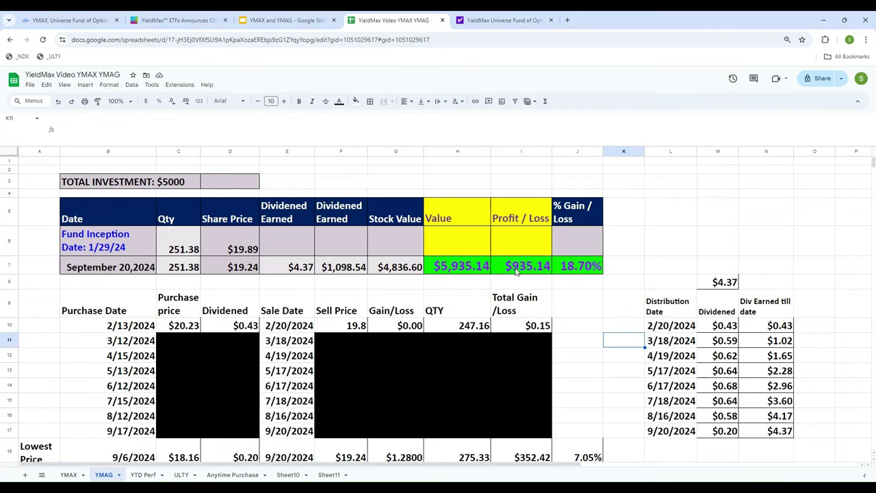
scroll(595, 355, down, 2)
scroll(594, 342, down, 1)
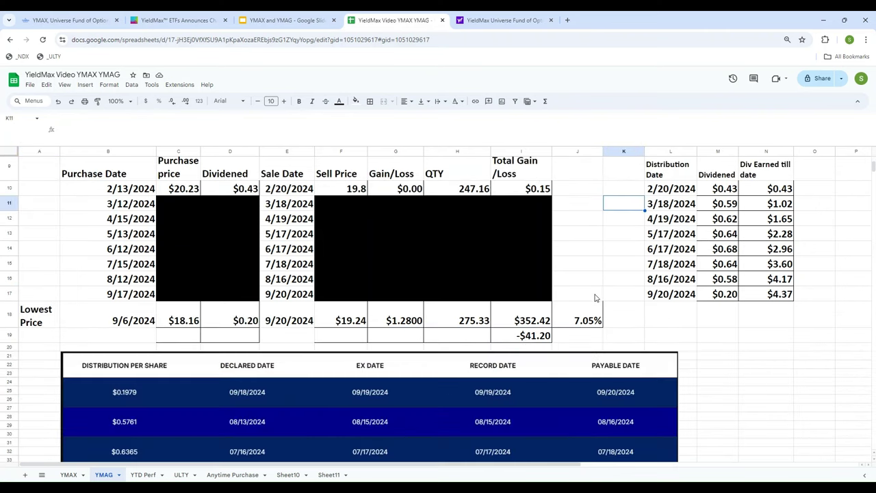
Reset the fill color of rows 11 to 17 to reveal the blacked-out YMAG trades.
scroll(596, 299, up, 2)
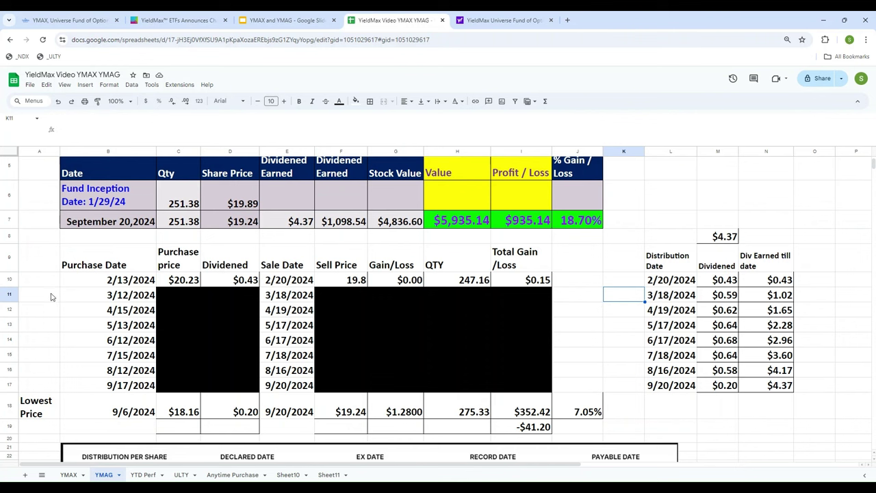
click(9, 295)
drag(9, 295, 34, 387)
click(355, 100)
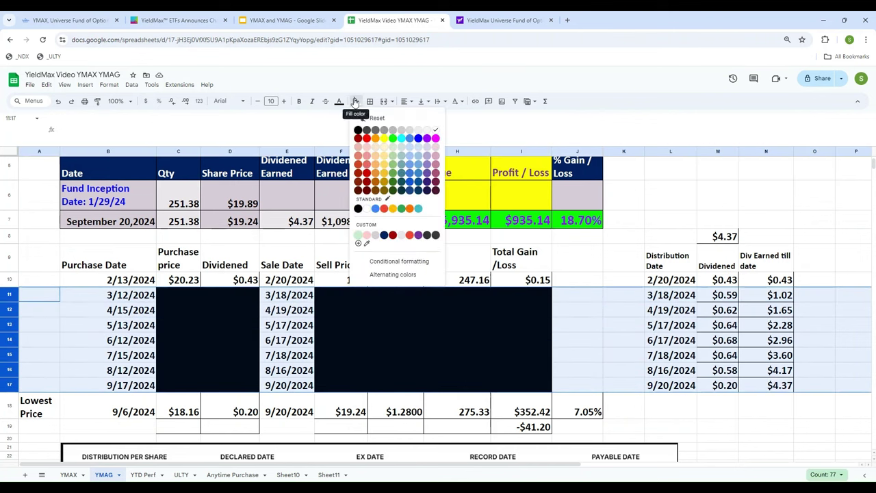
click(377, 116)
click(546, 283)
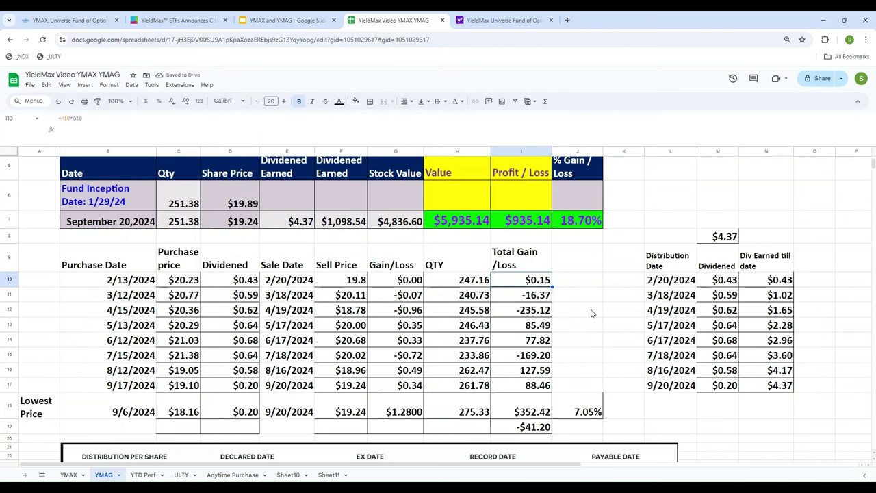
Compare the YMAG trades and the Lowest Price row's total gain in I18 with the buy-and-hold summary.
scroll(592, 314, up, 2)
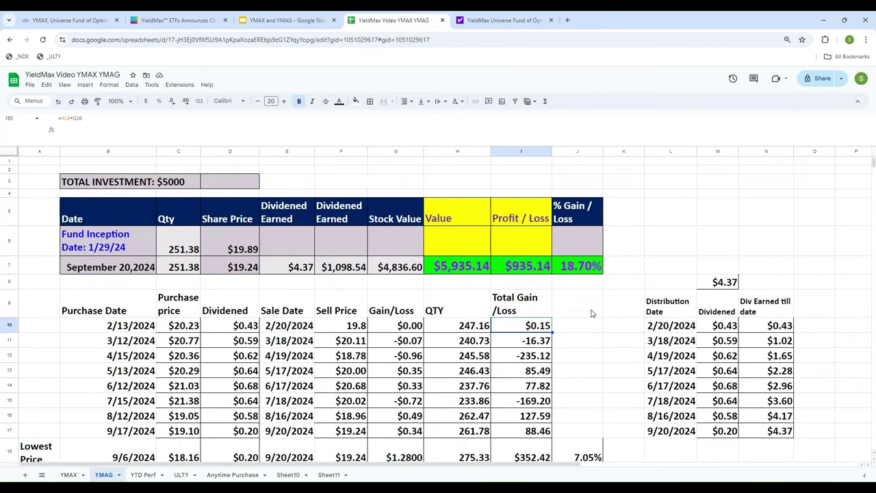
scroll(591, 354, down, 2)
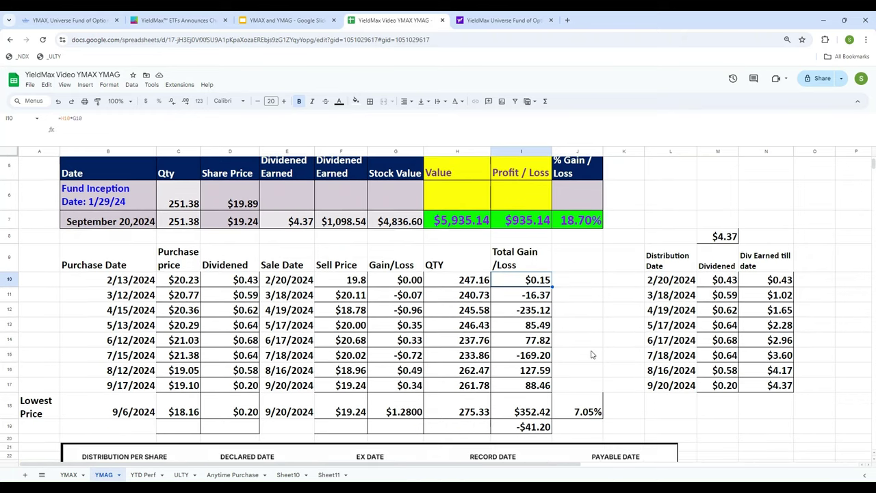
click(6, 404)
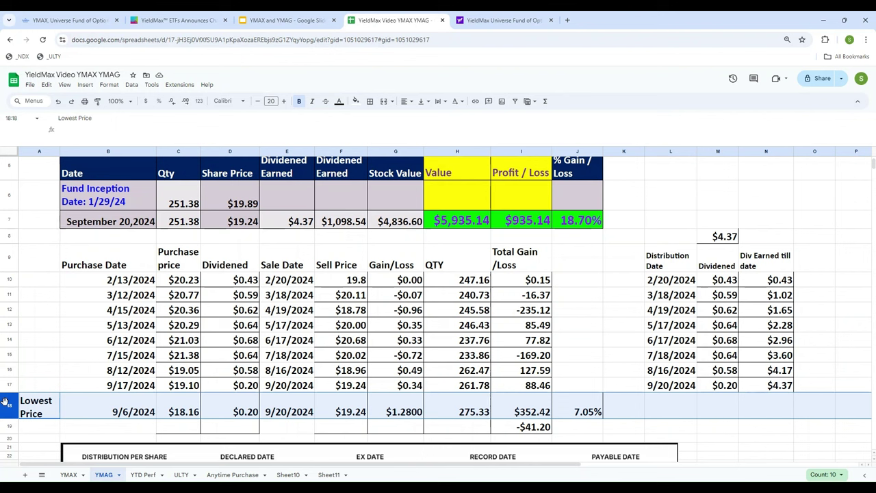
click(523, 417)
scroll(595, 379, up, 1)
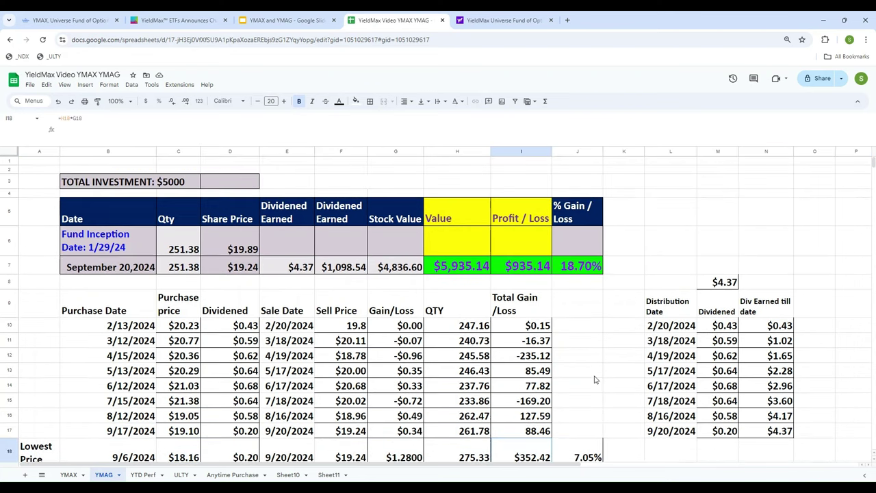
scroll(606, 299, down, 2)
scroll(608, 298, up, 2)
Review the September 20, 2024 buy-and-hold row cell by cell from A7 to the Profit / Loss cell I7.
click(613, 268)
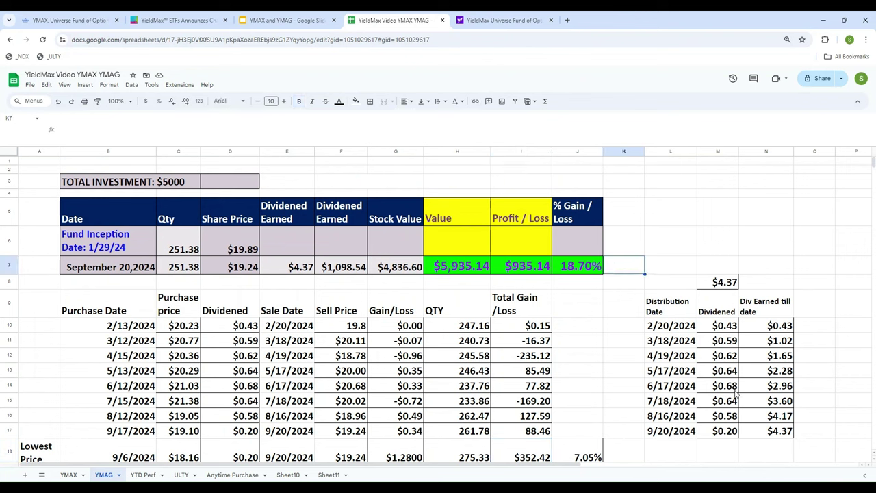
key(Left)
key(Left)
key(Left)
key(Left)
key(Left)
key(Left)
key(Left)
key(Left)
key(Left)
key(Left)
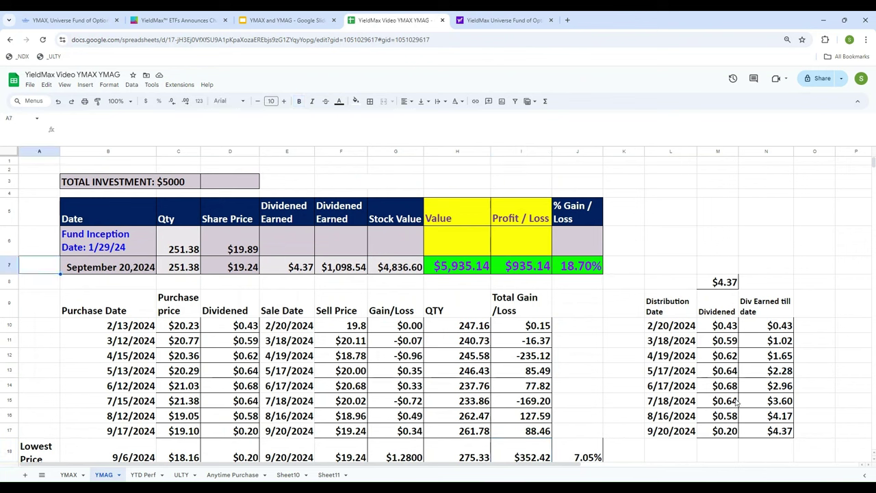
key(Right)
key(Right)
key(Right)
key(Right)
key(Right)
key(Right)
key(Right)
key(Right)
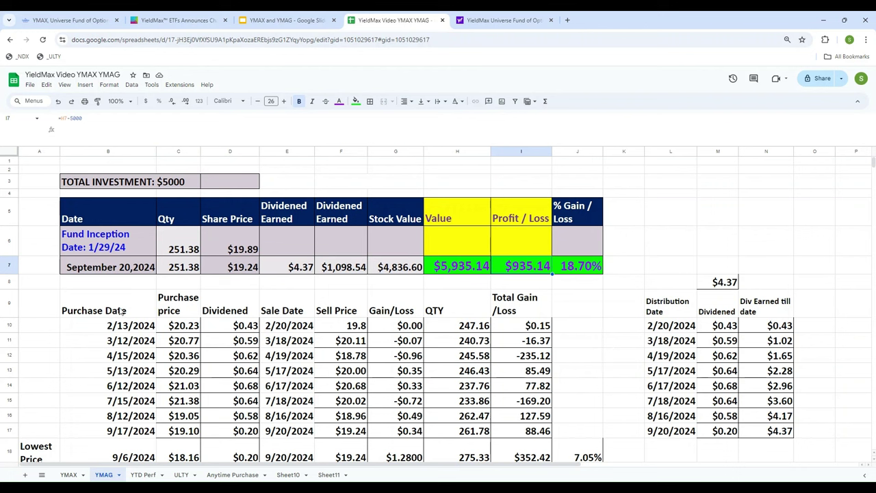
Inspect the sum of the YMAG trades' Total Gain / Loss in I19 and return to the YMAX sheet.
scroll(53, 346, down, 1)
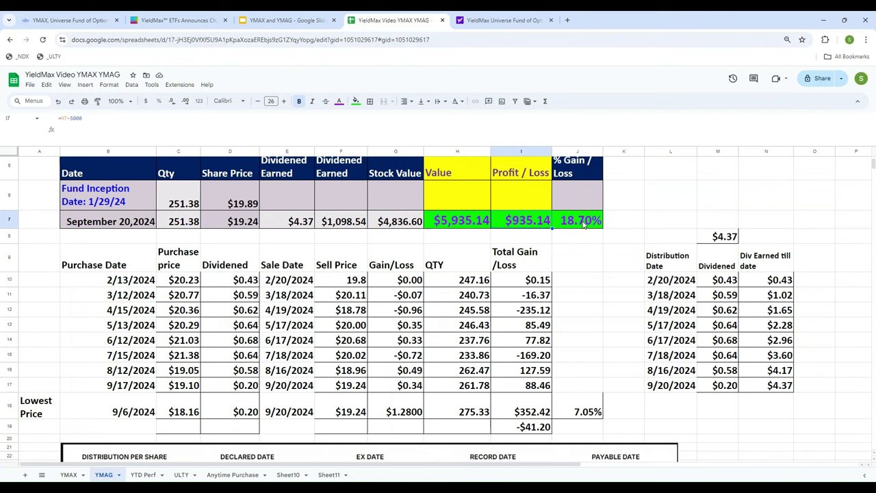
click(513, 430)
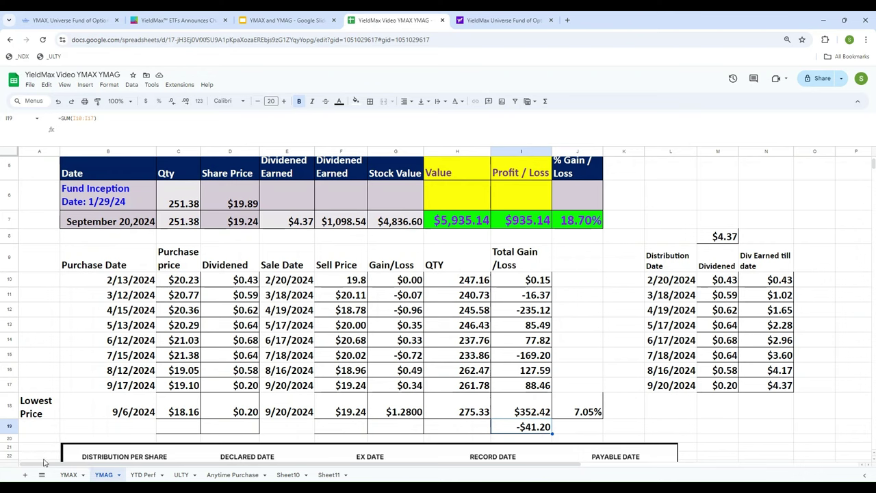
click(68, 474)
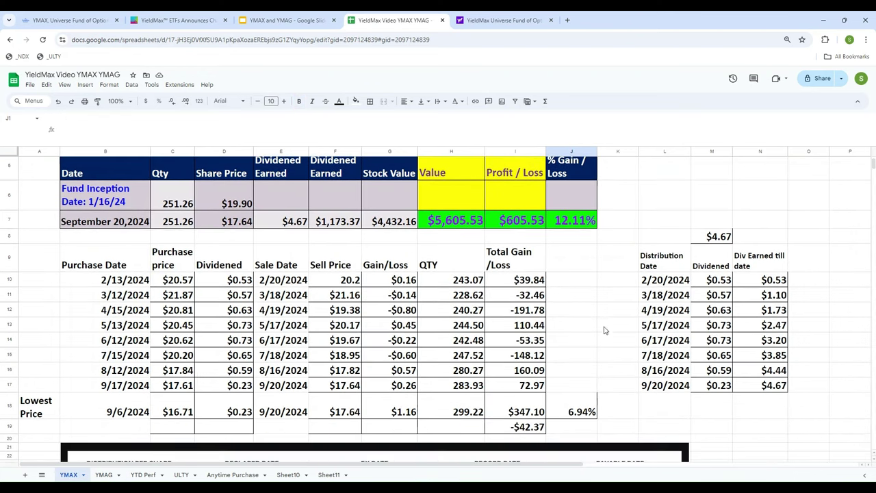